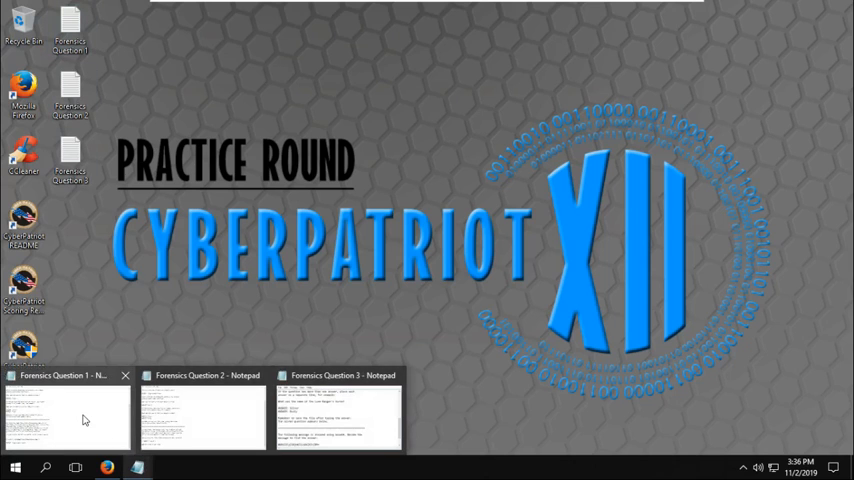
# Step: Bring up Forensics Question 1, which asks for the MD5 hash of the research notes
pyautogui.click(85, 420)
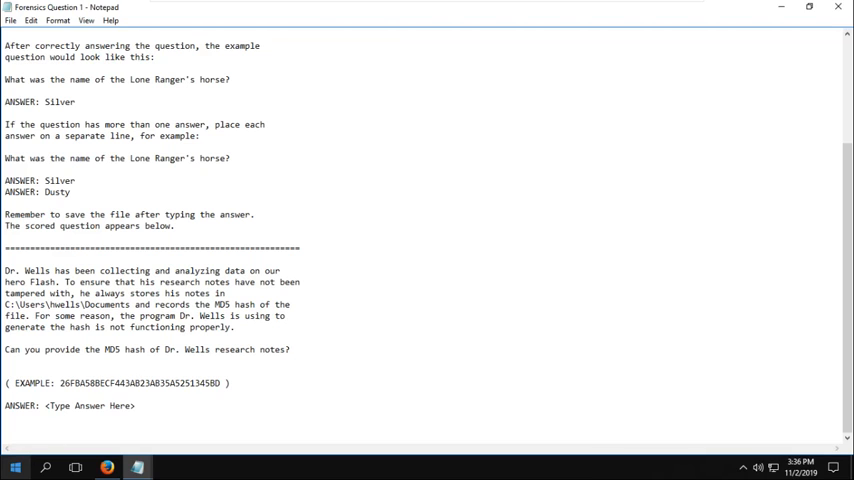
# Step: Launch Windows PowerShell from a Start menu search
pyautogui.click(15, 468)
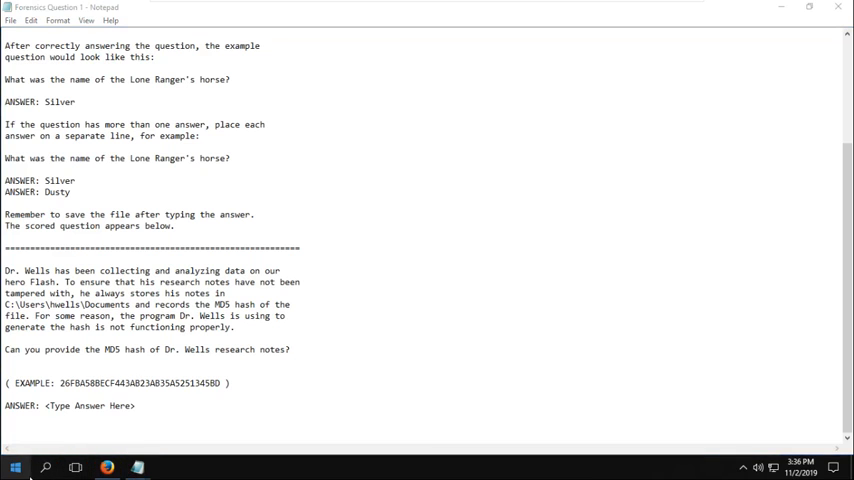
pyautogui.write('pow')
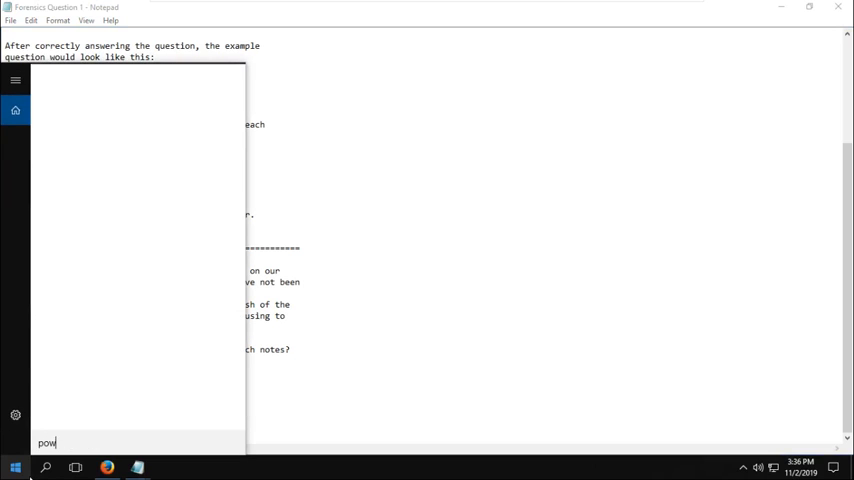
pyautogui.write('ersh')
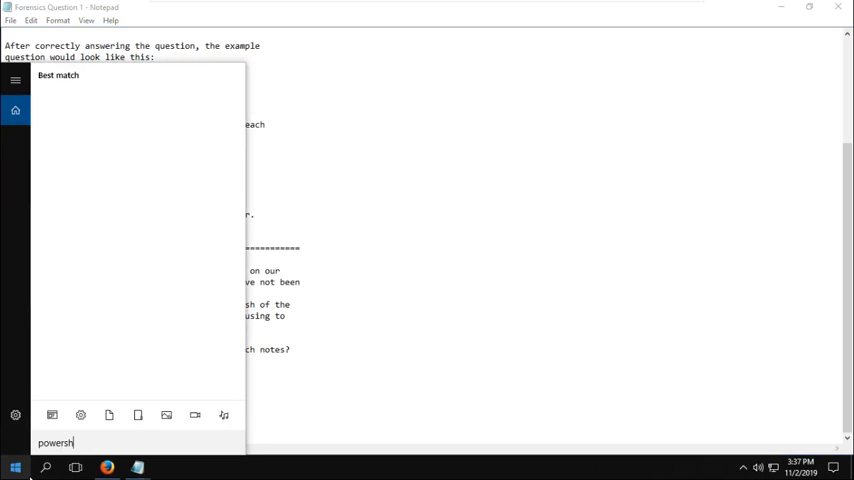
pyautogui.write('ell')
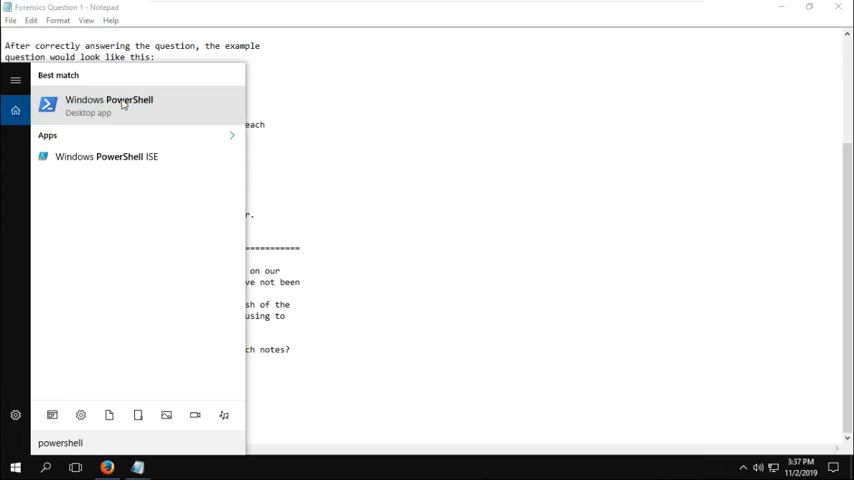
pyautogui.click(121, 103)
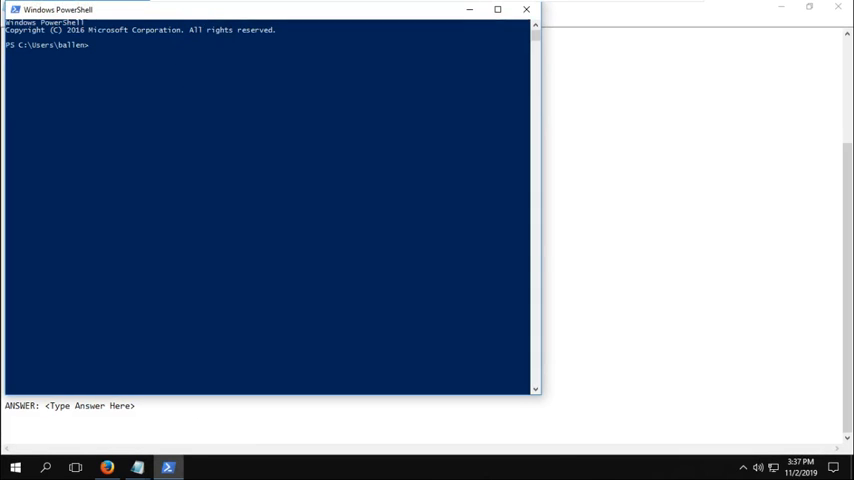
# Step: Snap PowerShell to the right half and start a Get-FileHash -Algorithm md5 command
pyautogui.moveTo(200, 10); pyautogui.dragTo(845, 181)
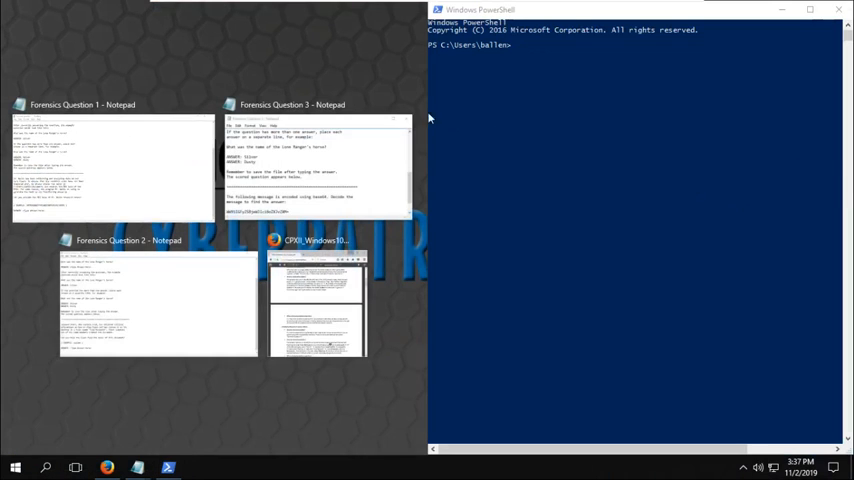
pyautogui.click(139, 131)
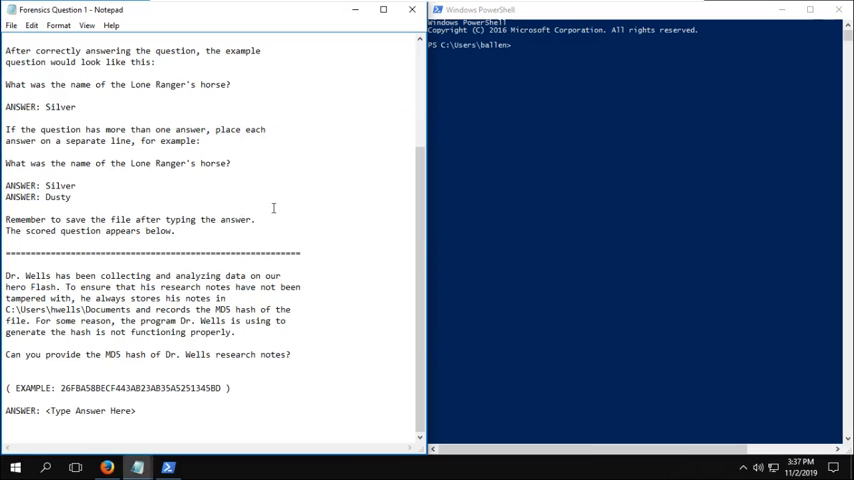
pyautogui.hotkey('ctrl', 'Home')
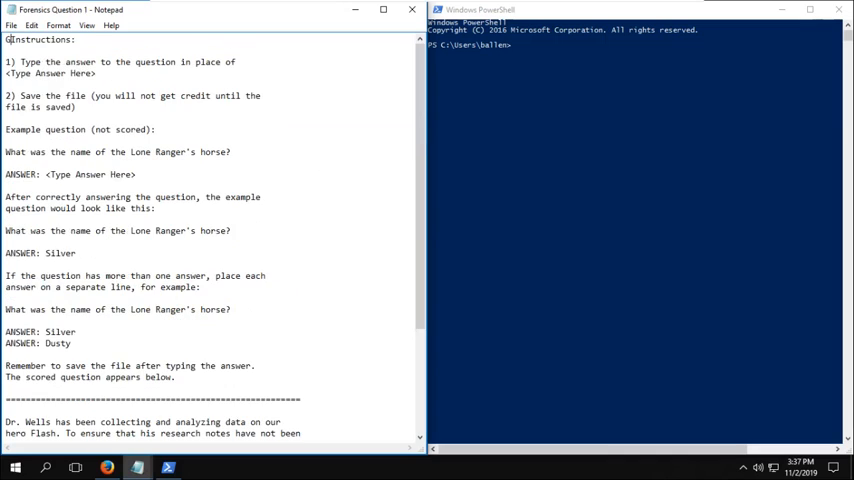
pyautogui.write('Get-File')
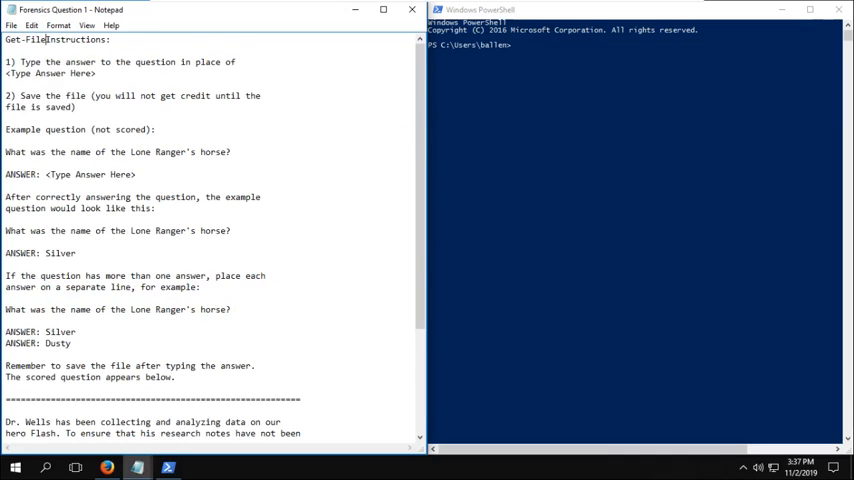
pyautogui.write('Hash')
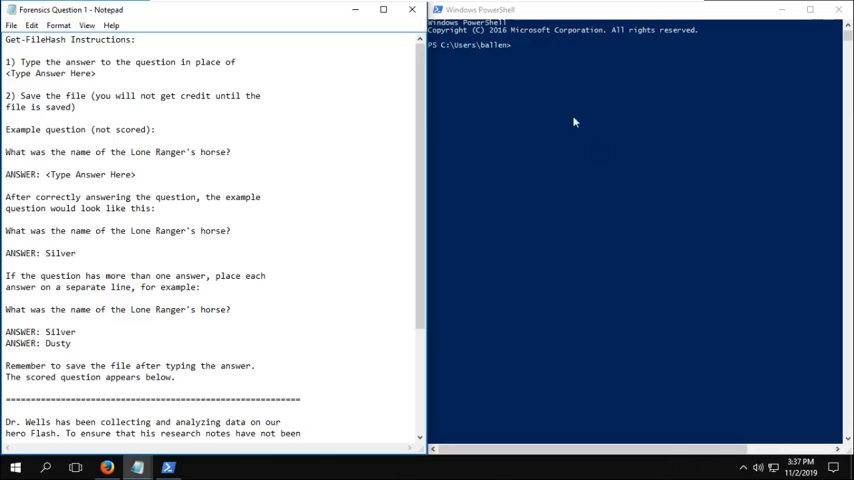
pyautogui.click(549, 71)
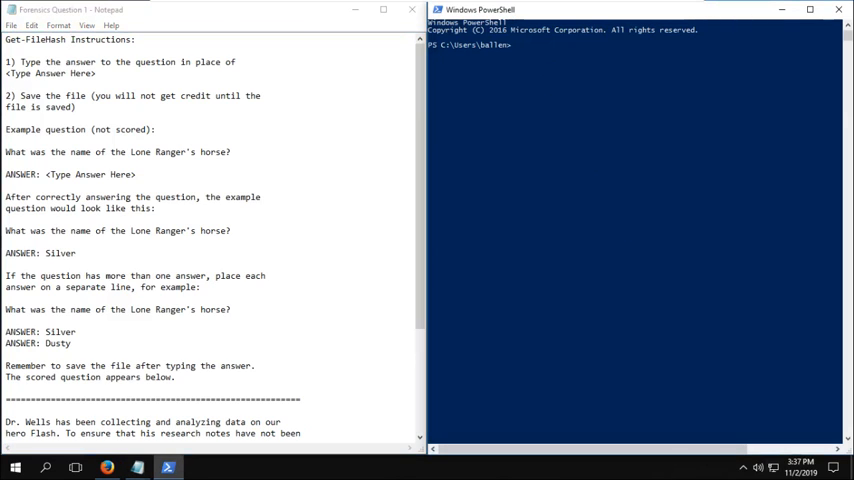
pyautogui.click(540, 46)
pyautogui.write('Get-FileHash -Algorithm md5')
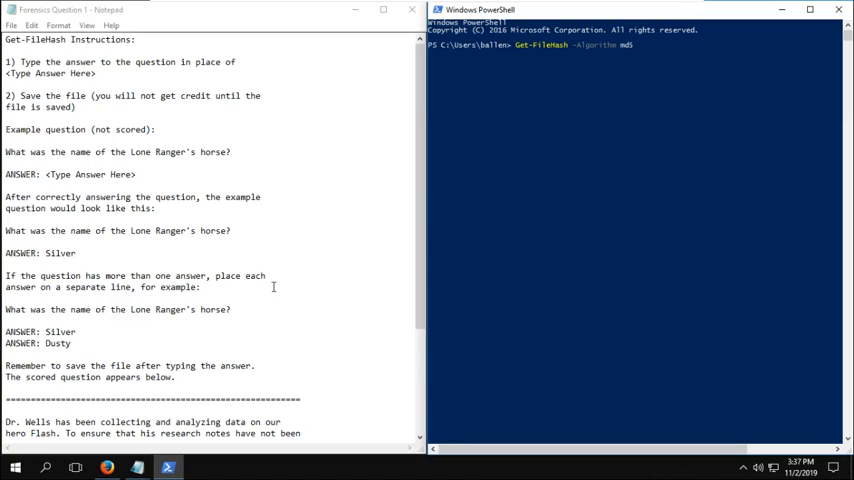
pyautogui.scroll(-1, 240, 338)
# Step: Copy the C:\Users\hwells\Documents path from the question and paste it into the command
pyautogui.click(337, 330)
pyautogui.scroll(-1, 337, 330)
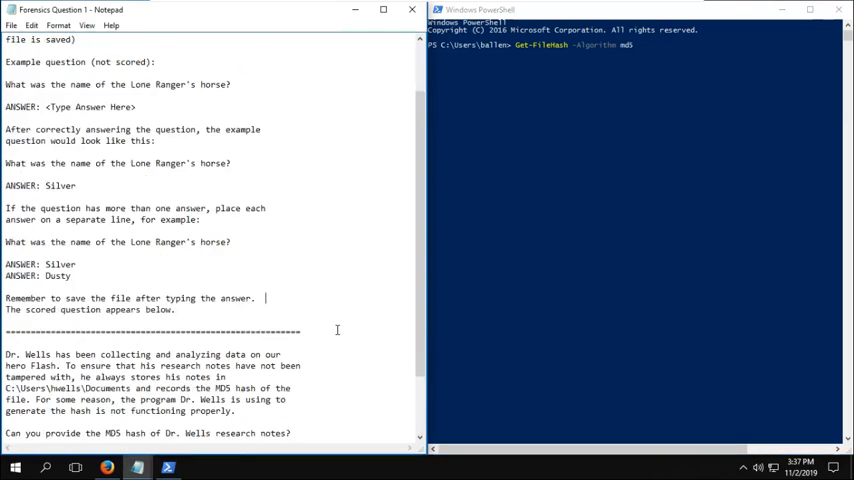
pyautogui.scroll(-2, 320, 333)
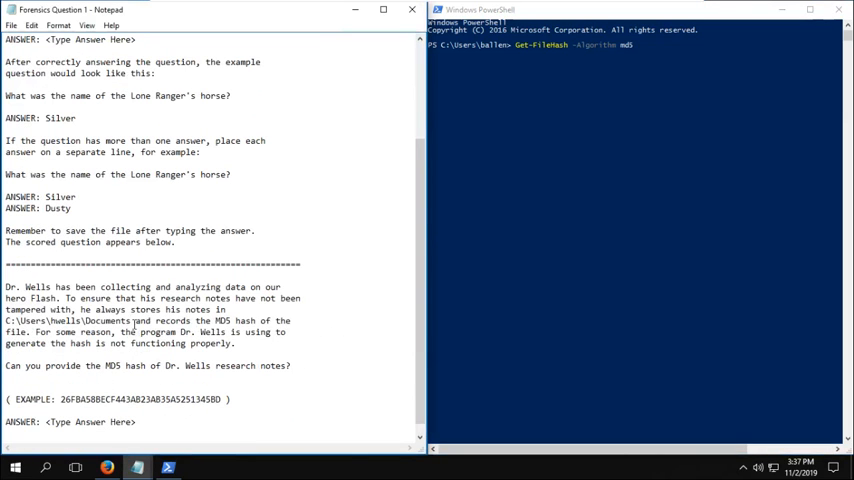
pyautogui.doubleClick(133, 321)
pyautogui.moveTo(133, 321); pyautogui.dragTo(5, 320)
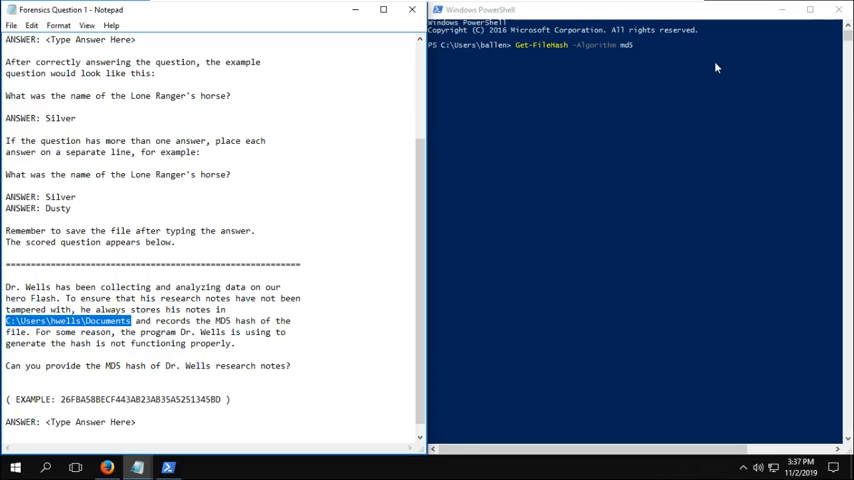
pyautogui.click(690, 49)
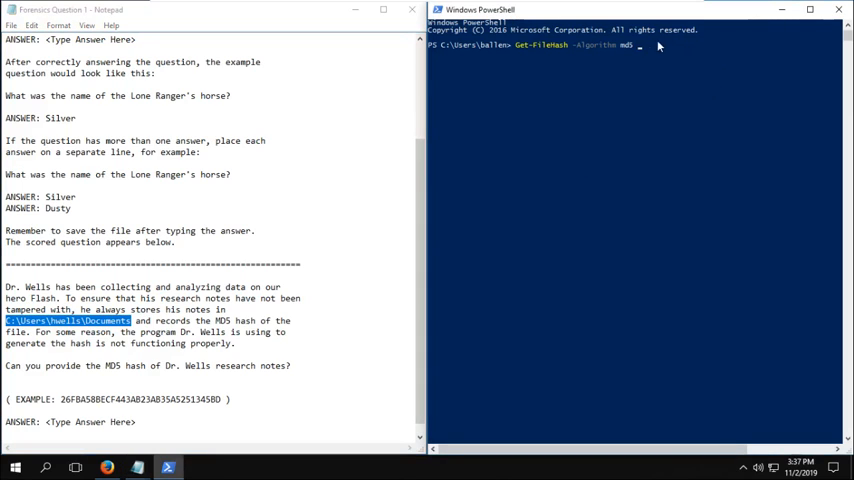
pyautogui.write('C:\\Users\\hwells\\Documents')
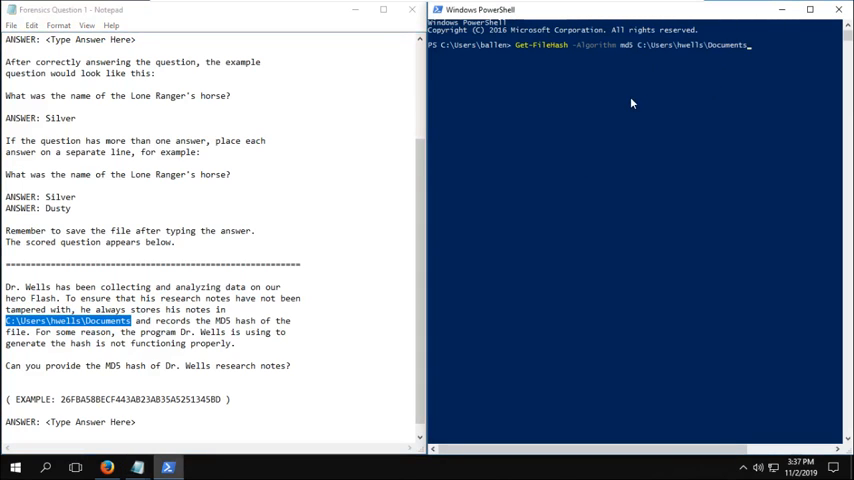
# Step: Browse File Explorer to C:\Users\hwells\Documents, revealing the Flash_Research file
pyautogui.click(45, 467)
pyautogui.write('f')
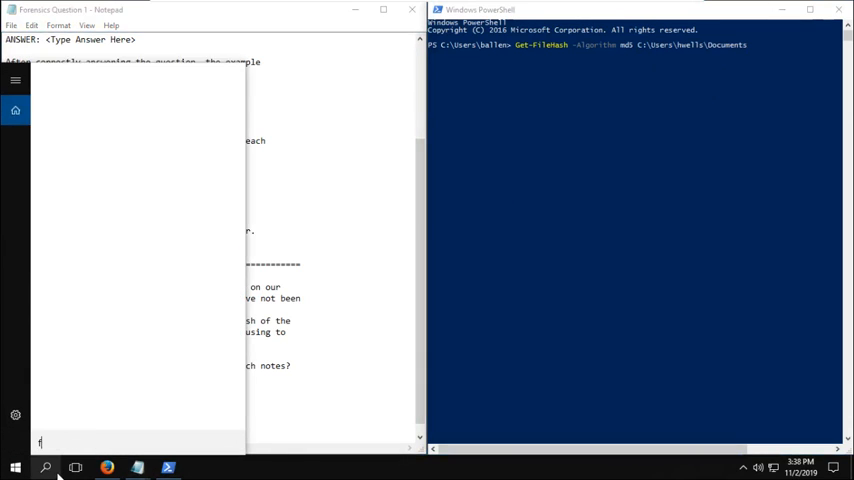
pyautogui.write('ile')
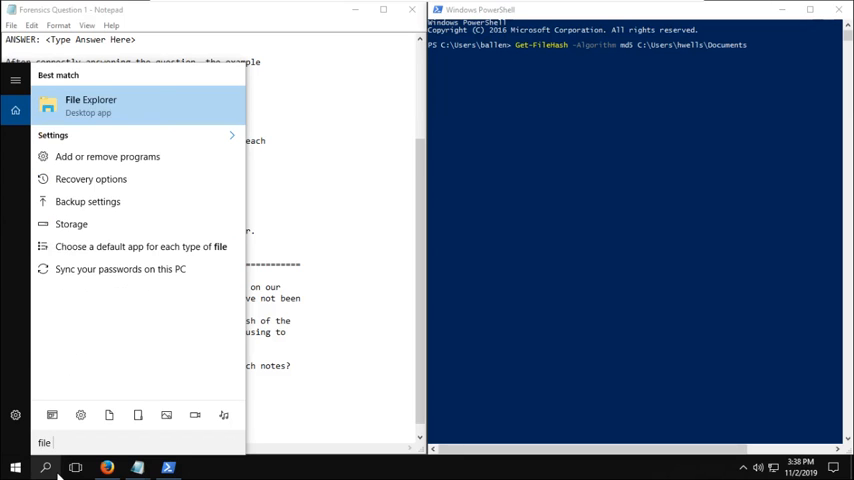
pyautogui.press('Return')
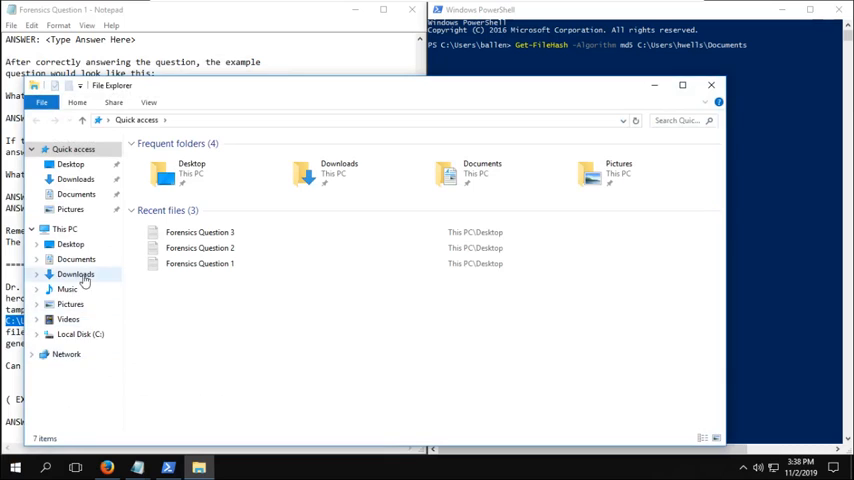
pyautogui.click(80, 336)
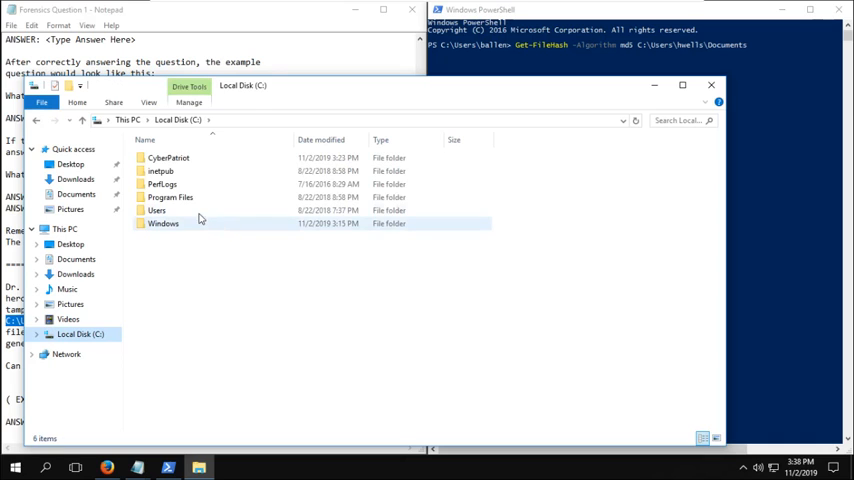
pyautogui.doubleClick(193, 211)
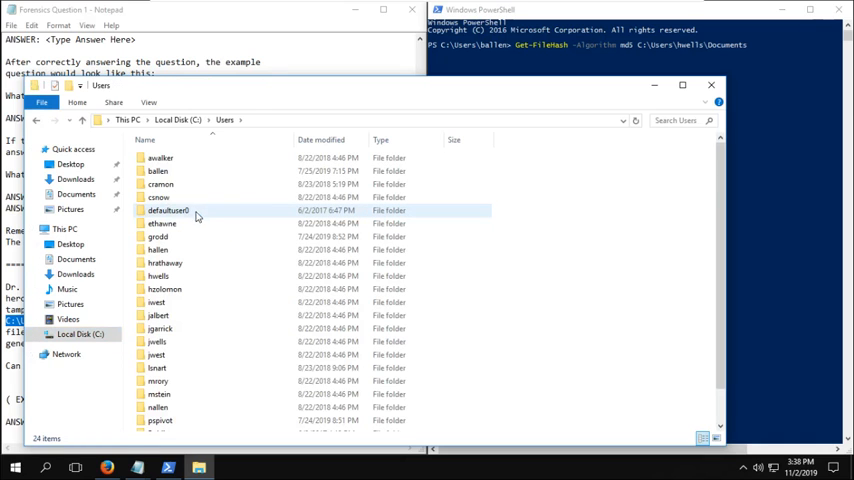
pyautogui.doubleClick(222, 278)
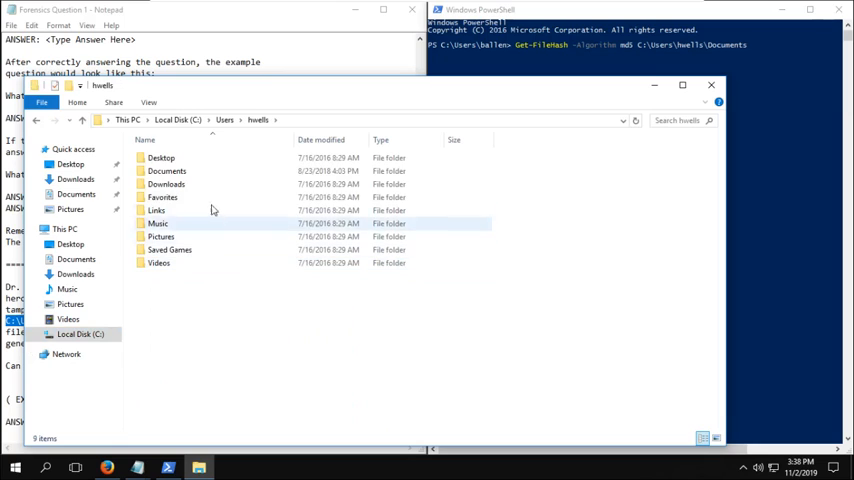
pyautogui.doubleClick(181, 173)
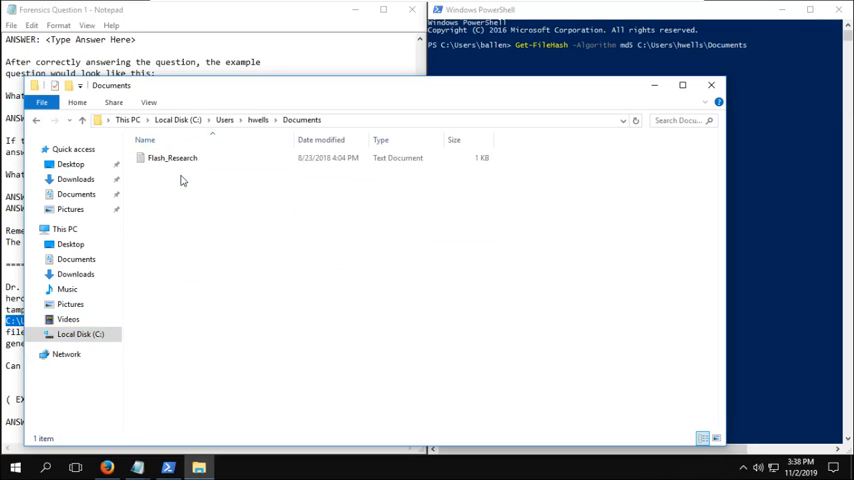
# Step: Run the MD5 Get-FileHash on Flash_Research.txt and copy the resulting hash
pyautogui.click(778, 51)
pyautogui.write('\\Flash_Resea')
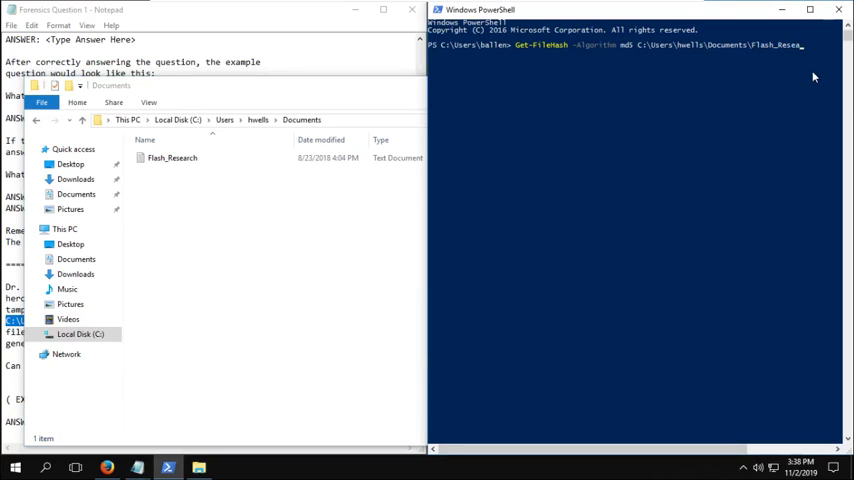
pyautogui.write('rch.txt')
pyautogui.press('Return')
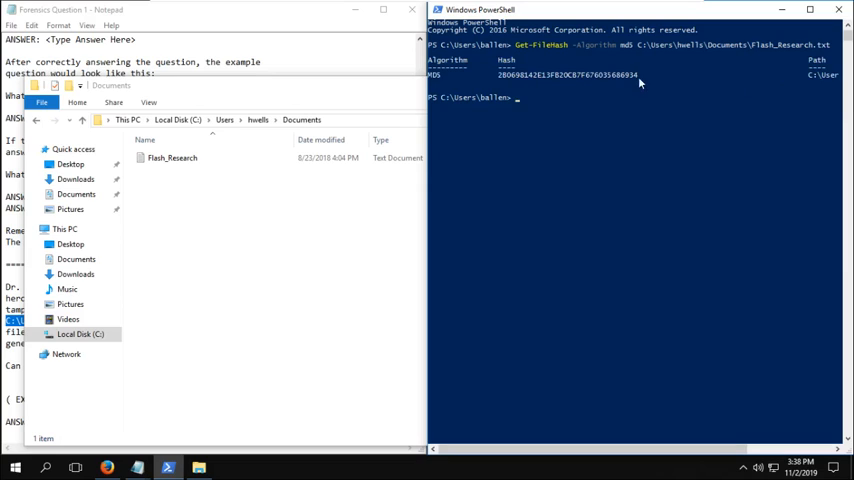
pyautogui.moveTo(638, 76); pyautogui.dragTo(500, 76)
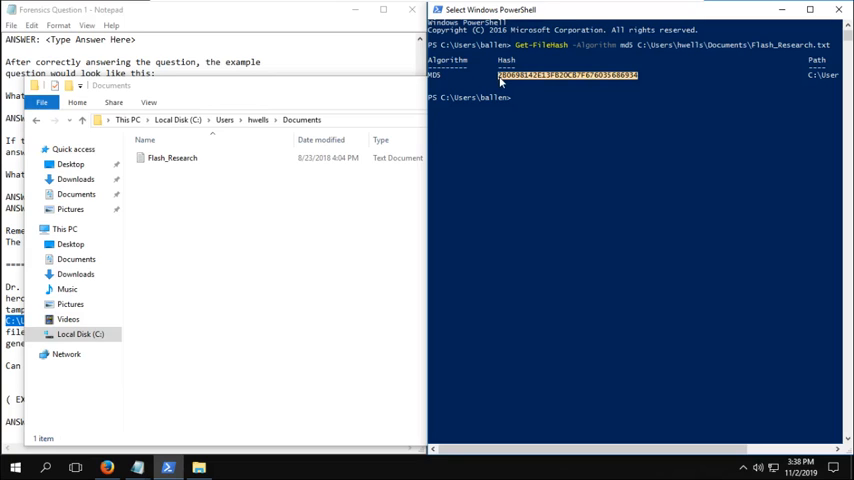
pyautogui.hotkey('ctrl', 'c')
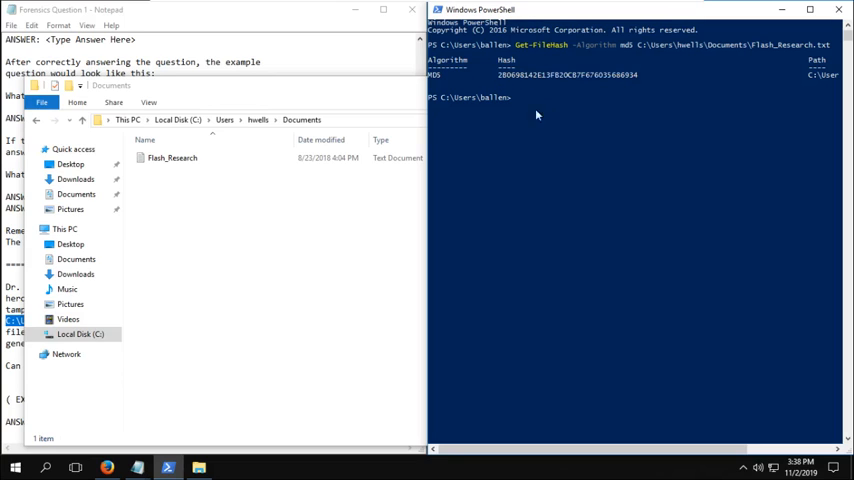
pyautogui.hotkey('ctrl', 'c')
pyautogui.hotkey('ctrl', 'c')
pyautogui.hotkey('ctrl', 'c')
pyautogui.moveTo(32, 404); pyautogui.dragTo(23, 398)
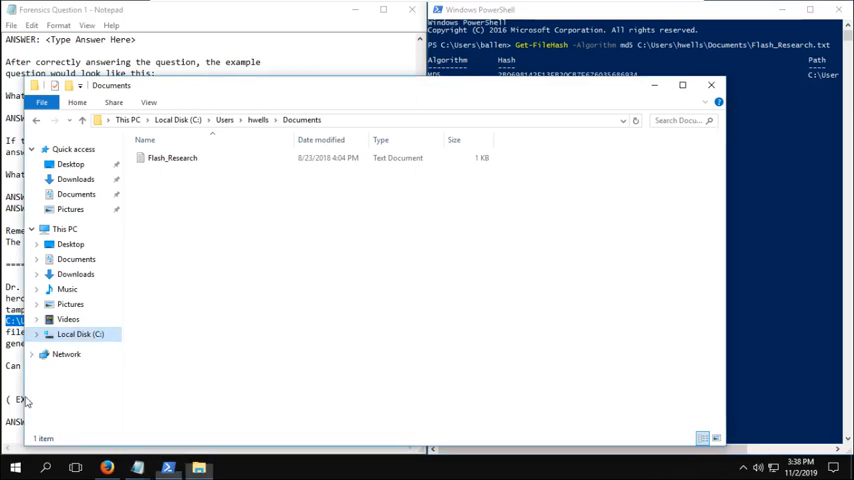
pyautogui.click(8, 390)
pyautogui.moveTo(136, 422); pyautogui.dragTo(52, 422)
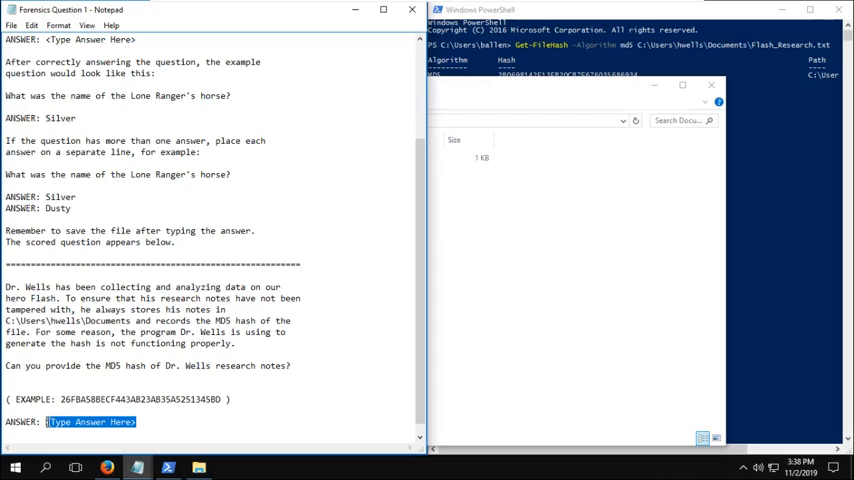
pyautogui.hotkey('ctrl', 'v')
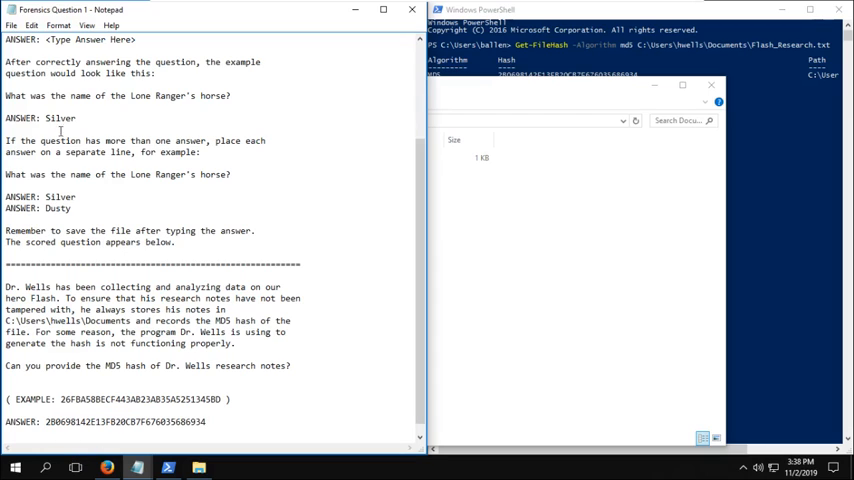
# Step: Save the answered Question 1 file and get it out of the way
pyautogui.click(12, 27)
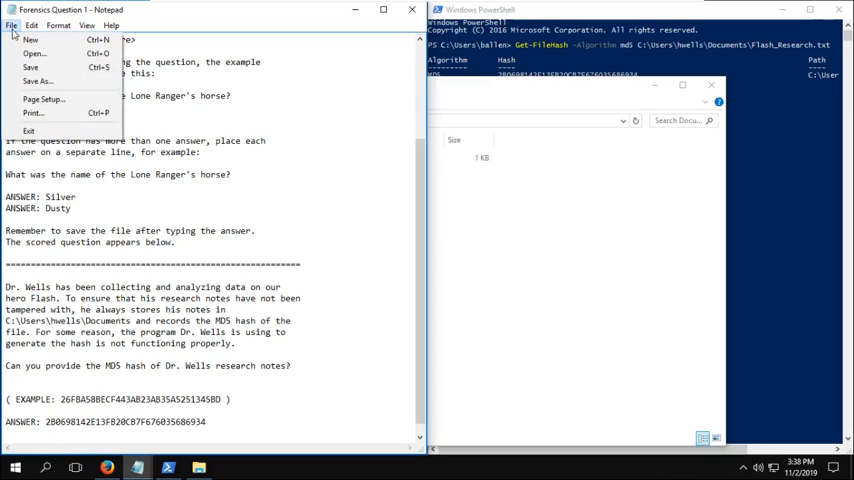
pyautogui.click(42, 66)
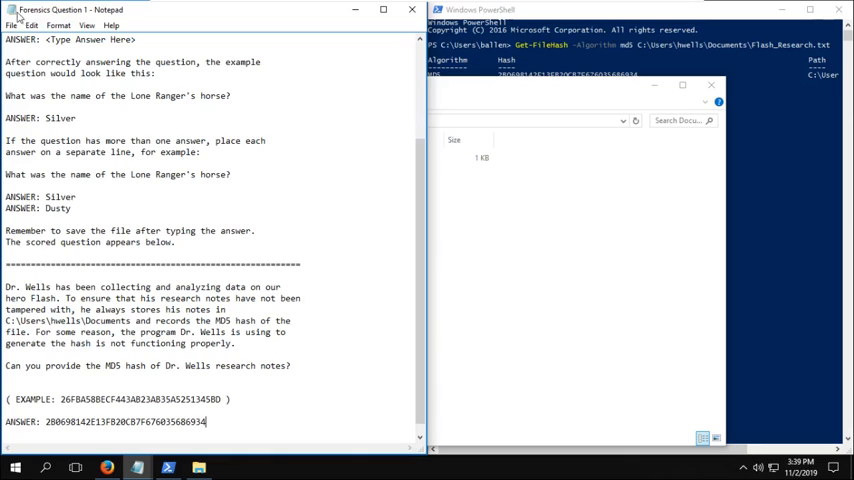
pyautogui.click(10, 25)
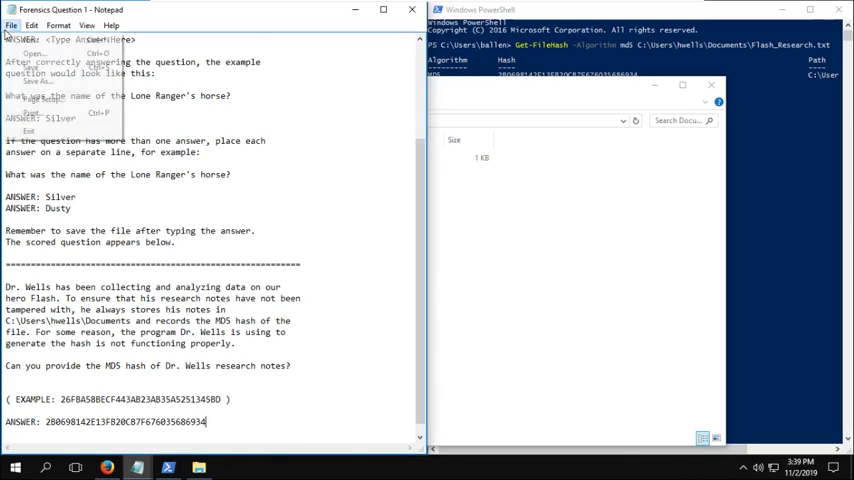
pyautogui.click(40, 68)
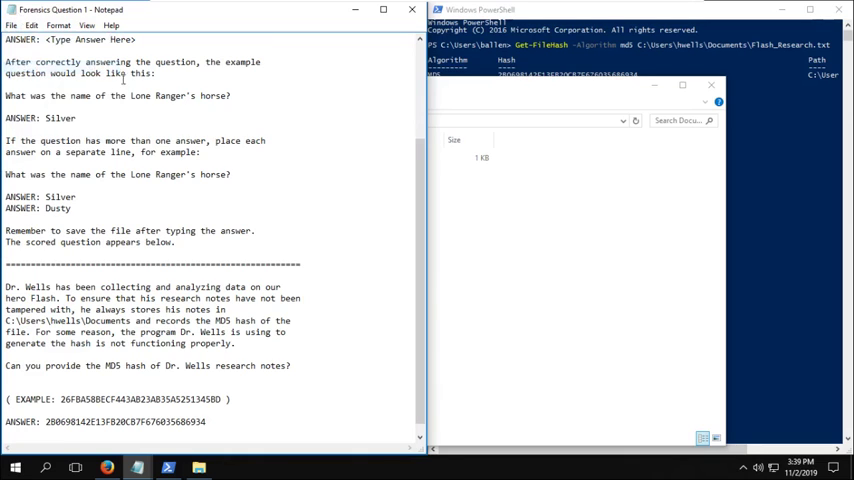
pyautogui.click(354, 10)
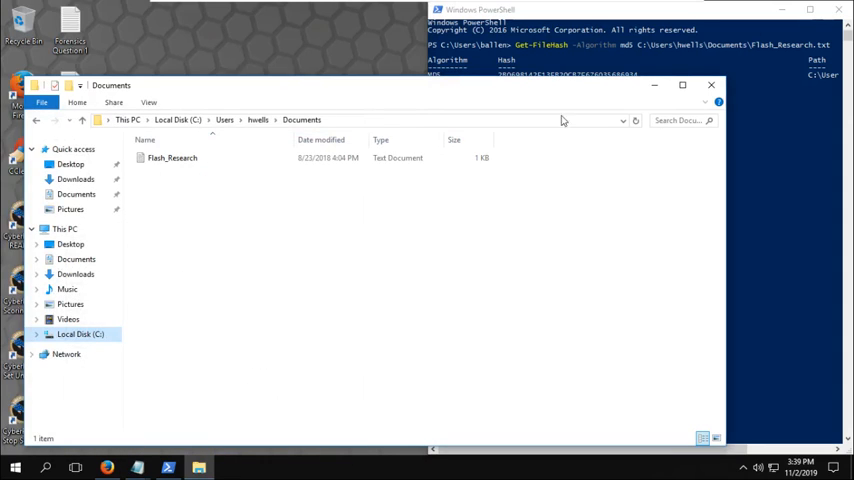
# Step: Hide the Documents folder and open Forensics Question 2 from the desktop full-screen
pyautogui.click(656, 85)
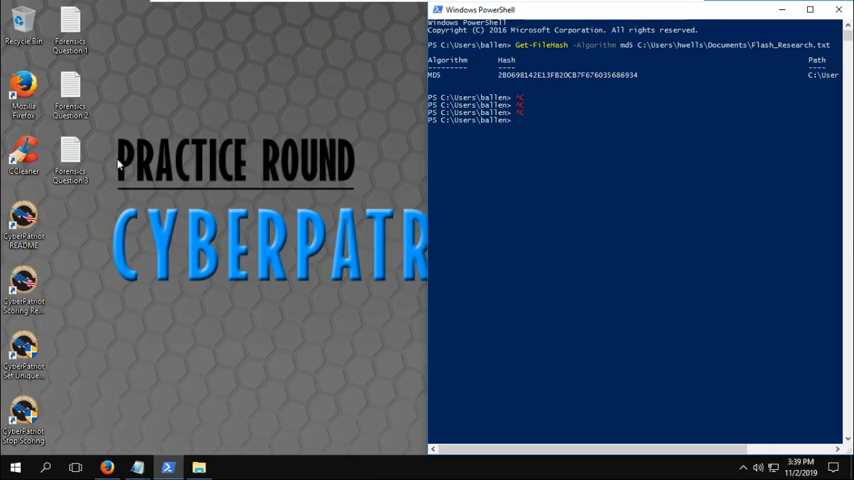
pyautogui.doubleClick(70, 90)
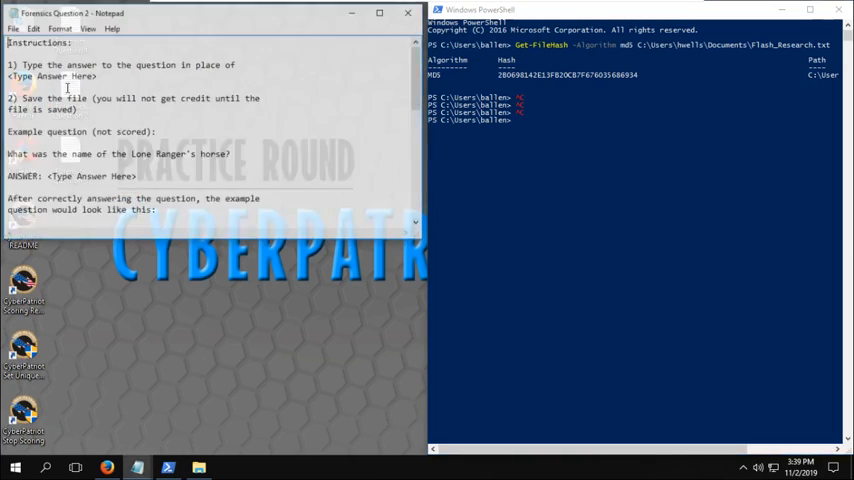
pyautogui.click(381, 13)
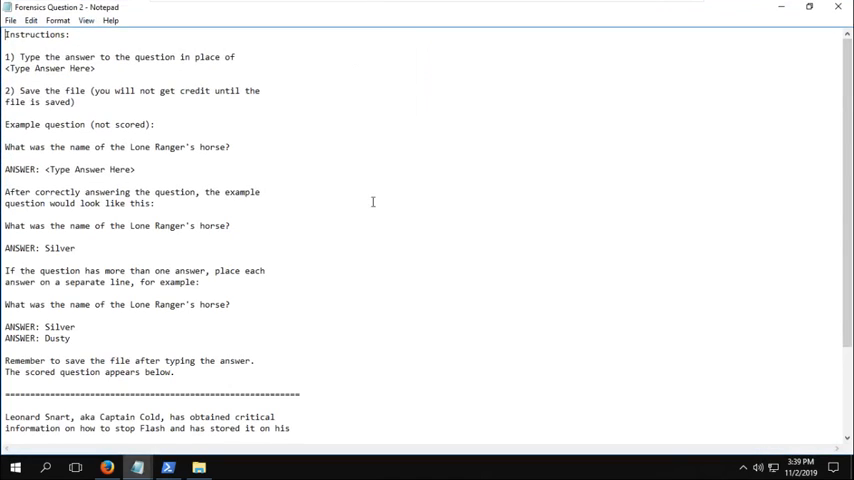
pyautogui.scroll(-2, 378, 212)
pyautogui.scroll(-2, 390, 232)
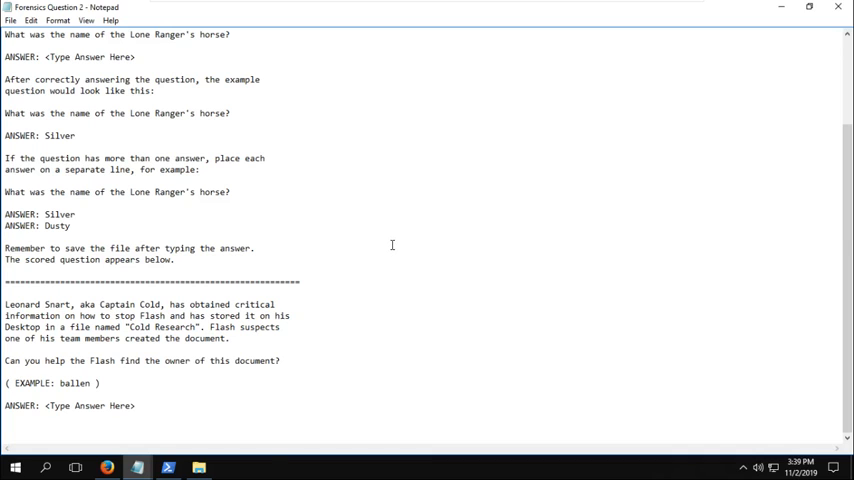
# Step: Navigate File Explorer to the lsnart user's Desktop folder holding Cold Research
pyautogui.click(199, 467)
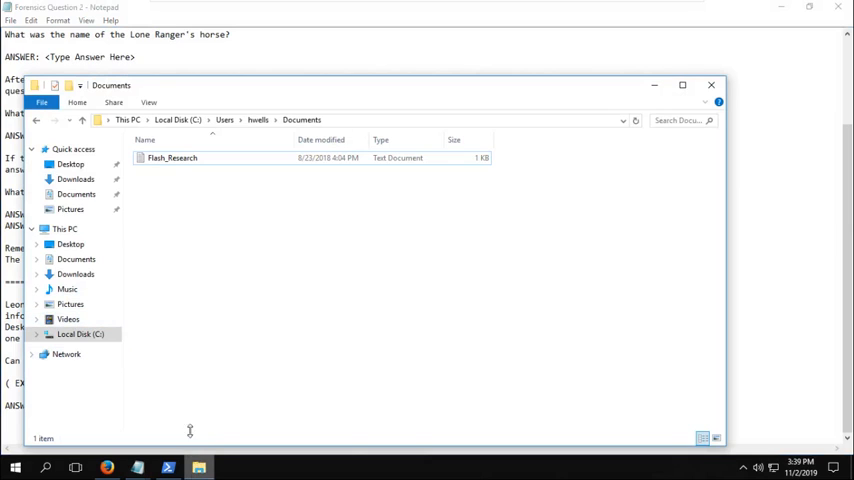
pyautogui.click(228, 122)
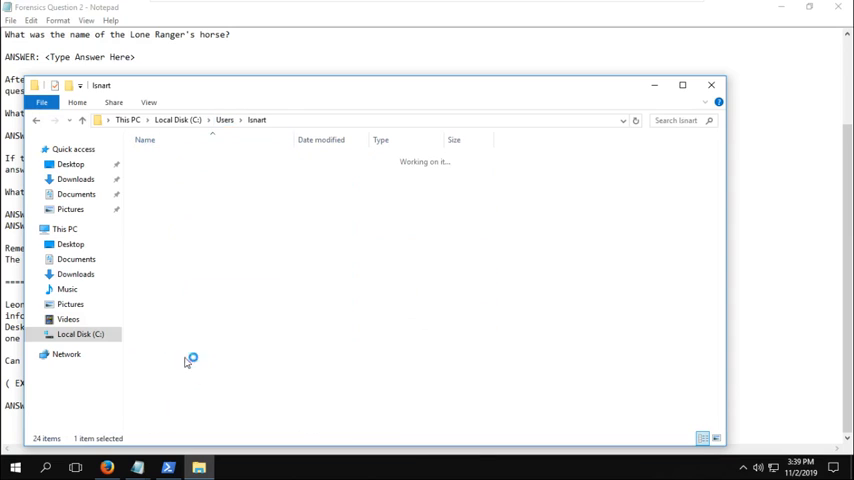
pyautogui.click(17, 222)
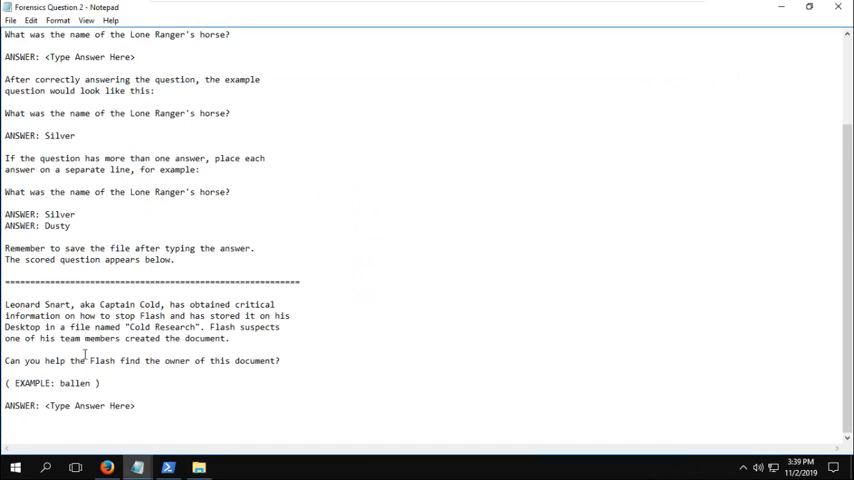
pyautogui.click(203, 476)
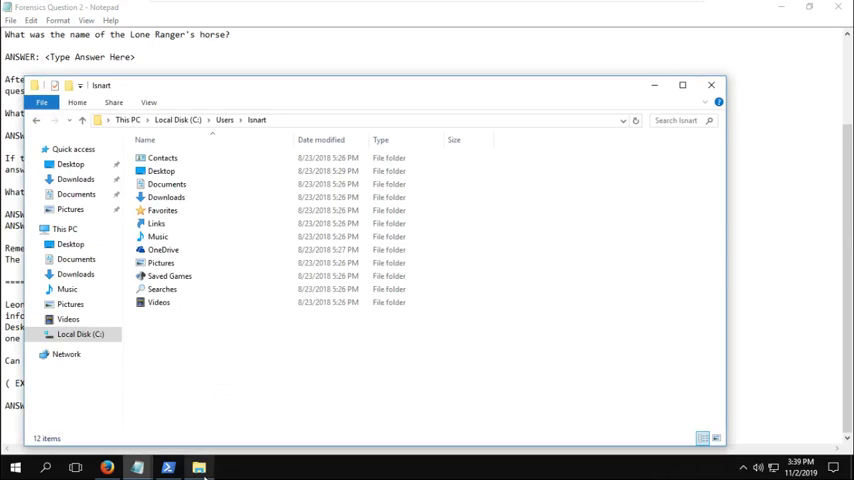
pyautogui.doubleClick(208, 171)
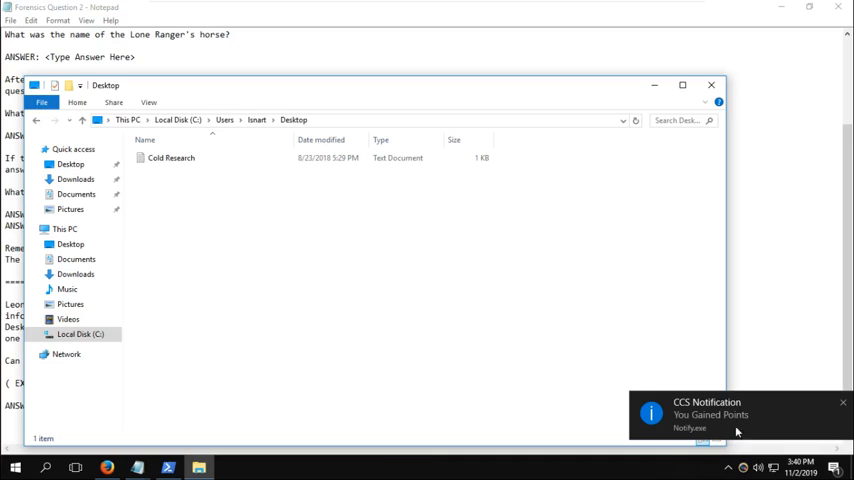
# Step: Dismiss the points notification and turn the speaker volume down
pyautogui.click(757, 468)
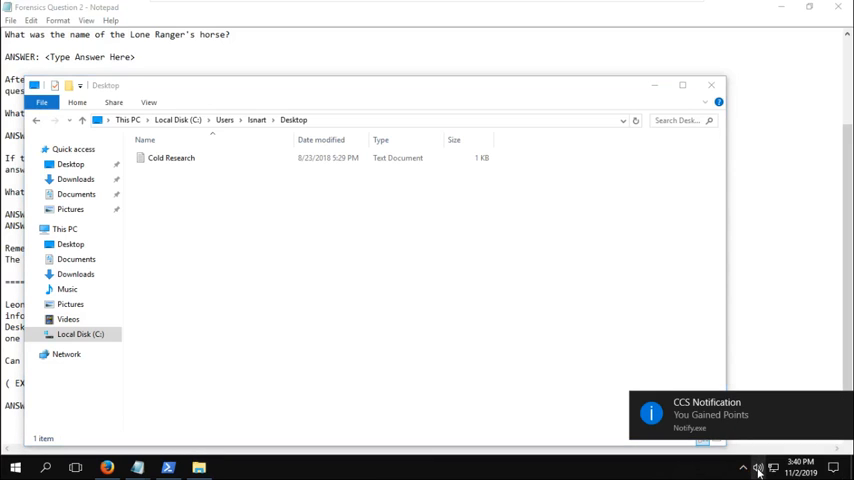
pyautogui.click(759, 468)
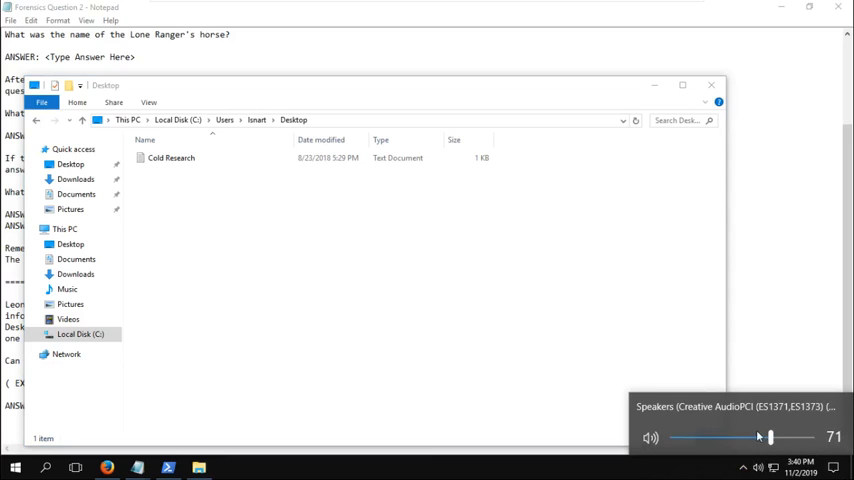
pyautogui.moveTo(796, 438); pyautogui.dragTo(747, 438)
pyautogui.click(420, 230)
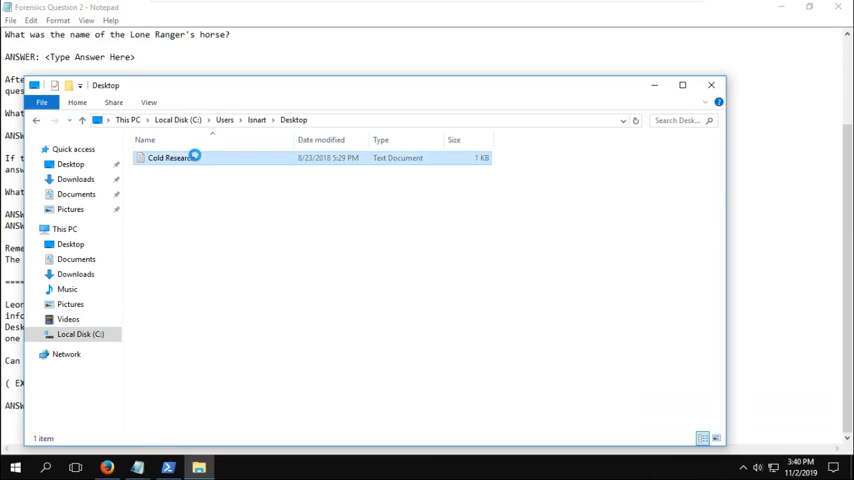
pyautogui.rightClick(196, 157)
pyautogui.click(244, 368)
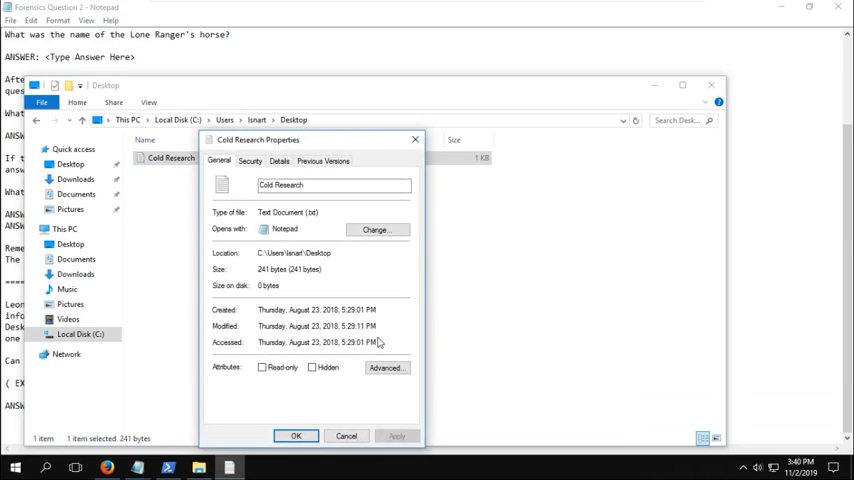
pyautogui.click(252, 162)
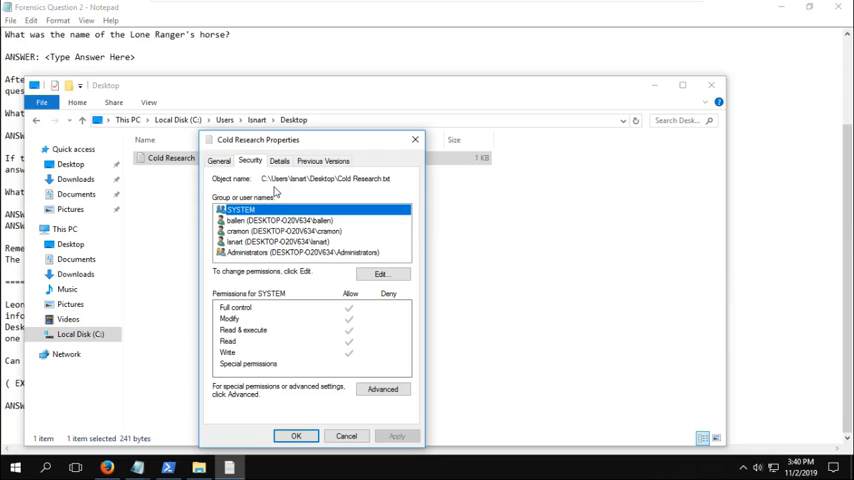
pyautogui.click(277, 221)
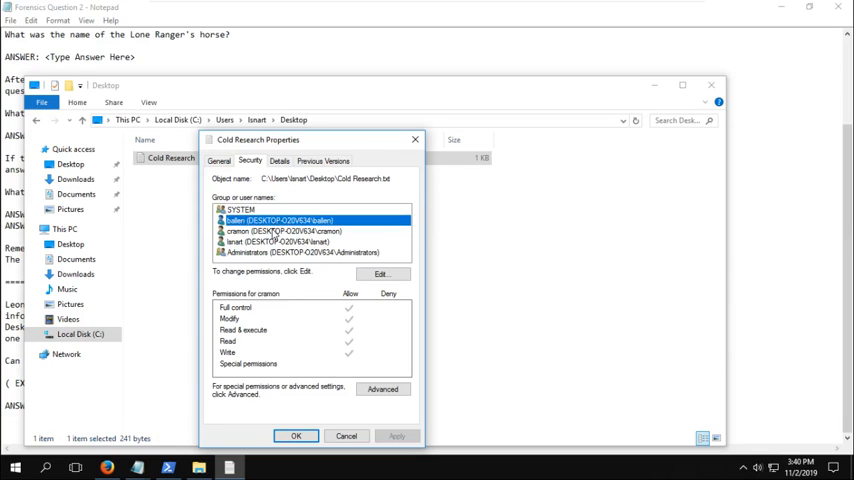
pyautogui.click(274, 232)
pyautogui.click(269, 243)
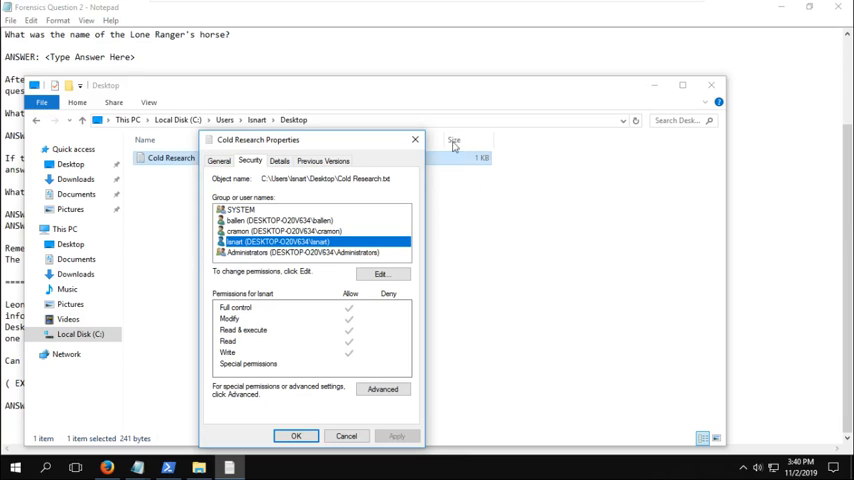
pyautogui.click(415, 139)
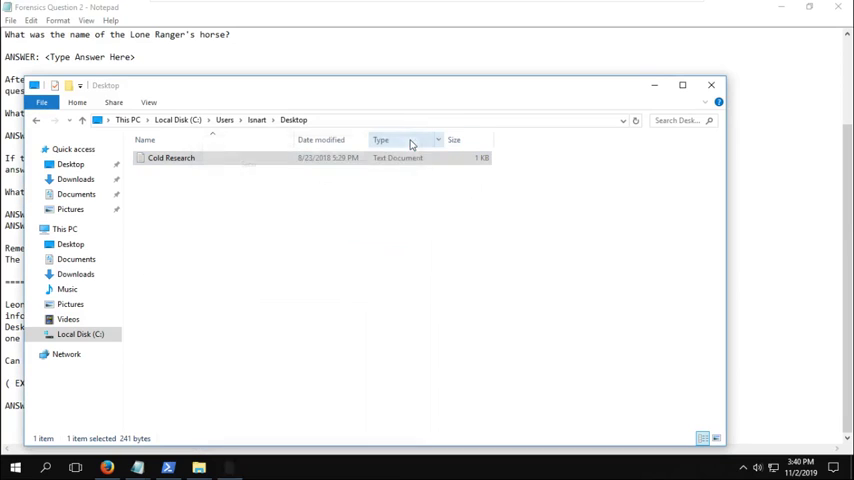
# Step: Replace Question 2's placeholder with the owner name cramon and save the file
pyautogui.click(658, 87)
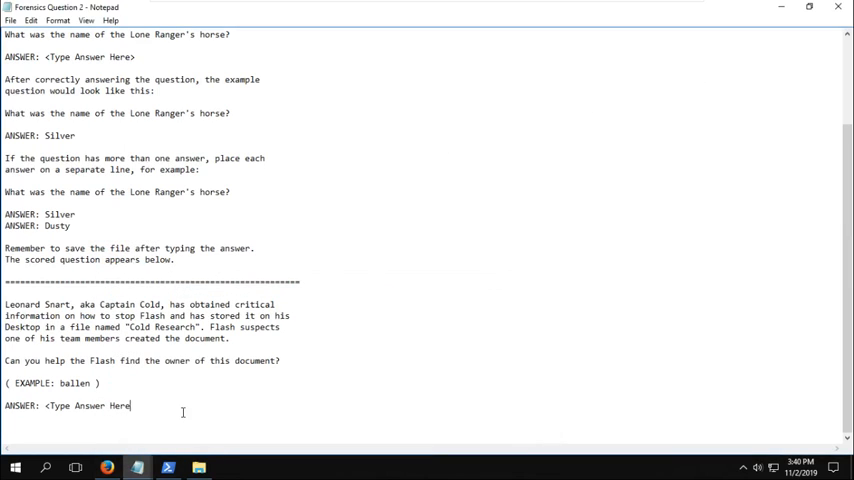
pyautogui.press('BackSpace')
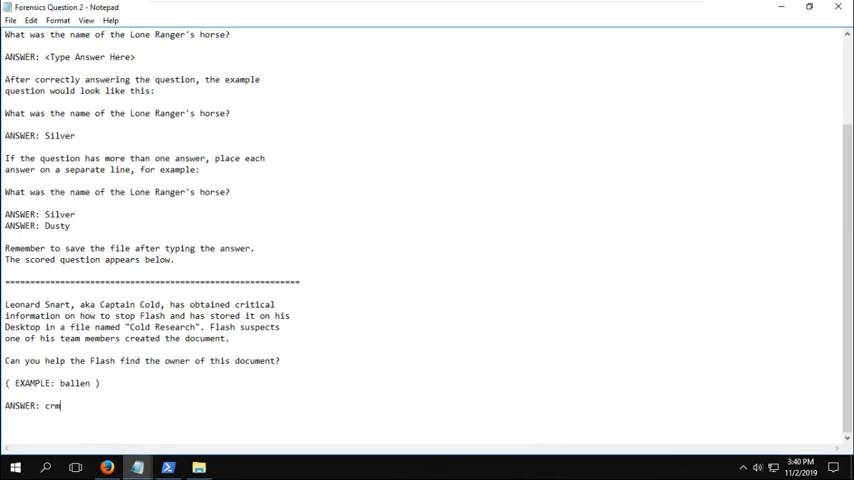
pyautogui.write('mon')
pyautogui.click(10, 20)
pyautogui.click(30, 62)
# Step: Close Question 2 and PowerShell, then open Forensics Question 3 full-screen
pyautogui.click(838, 6)
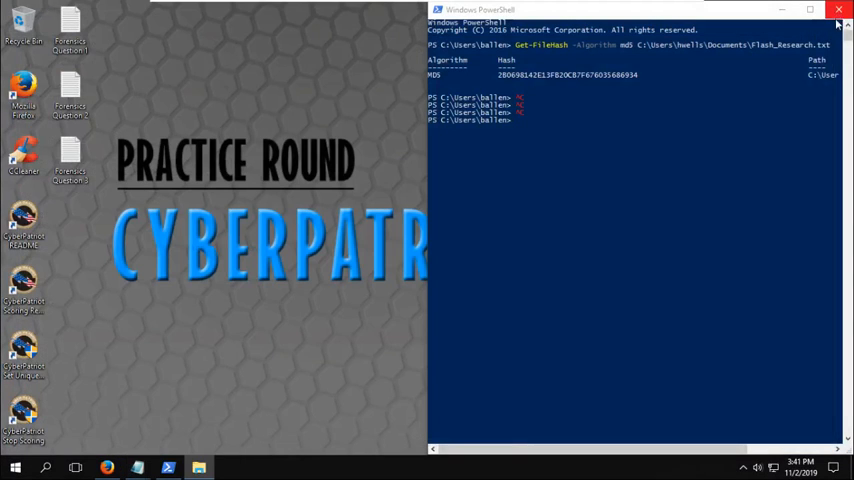
pyautogui.click(838, 12)
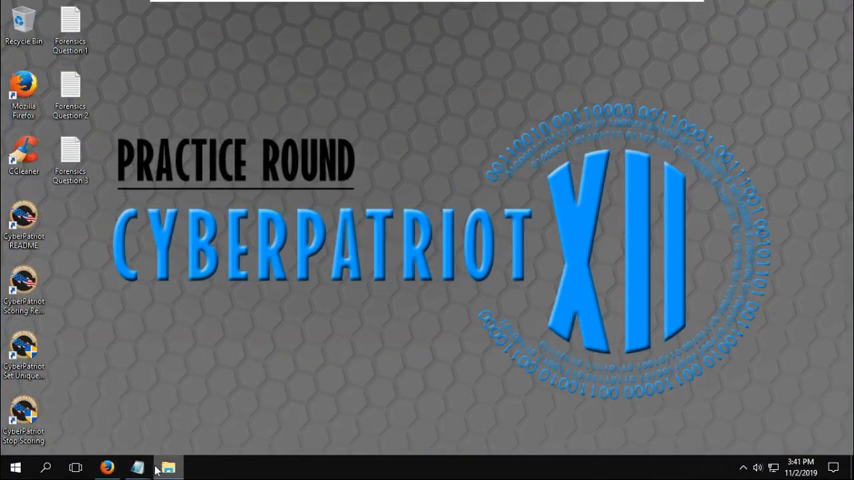
pyautogui.moveTo(137, 467)
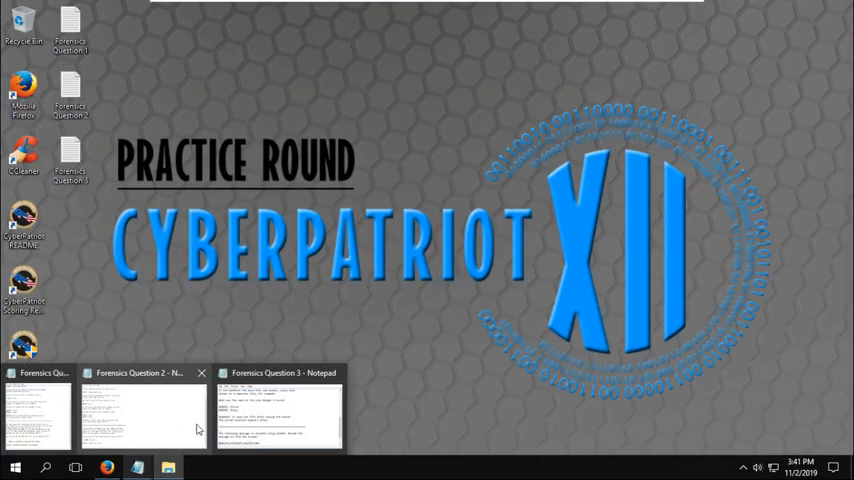
pyautogui.click(225, 410)
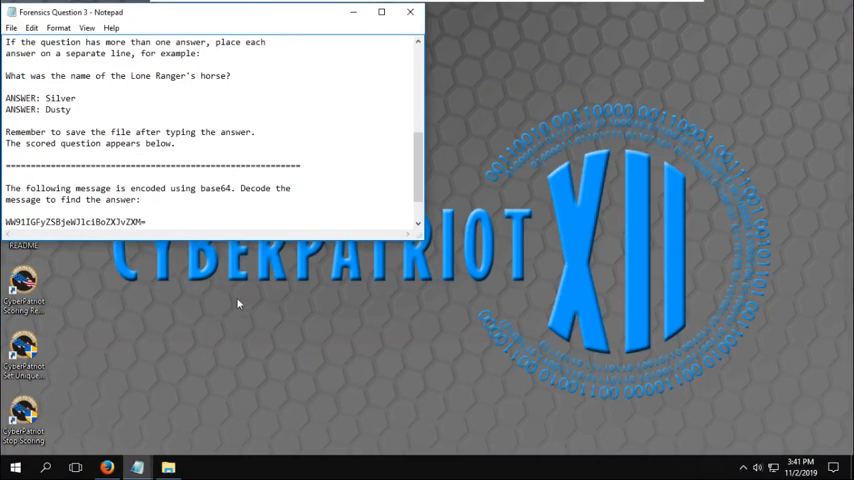
pyautogui.click(383, 12)
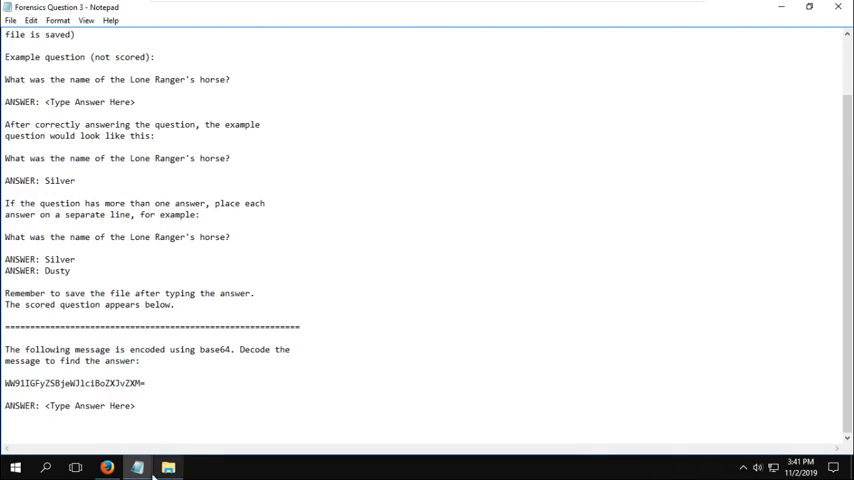
# Step: Search the web for 'base 64 decoder' in a new Firefox tab
pyautogui.click(119, 475)
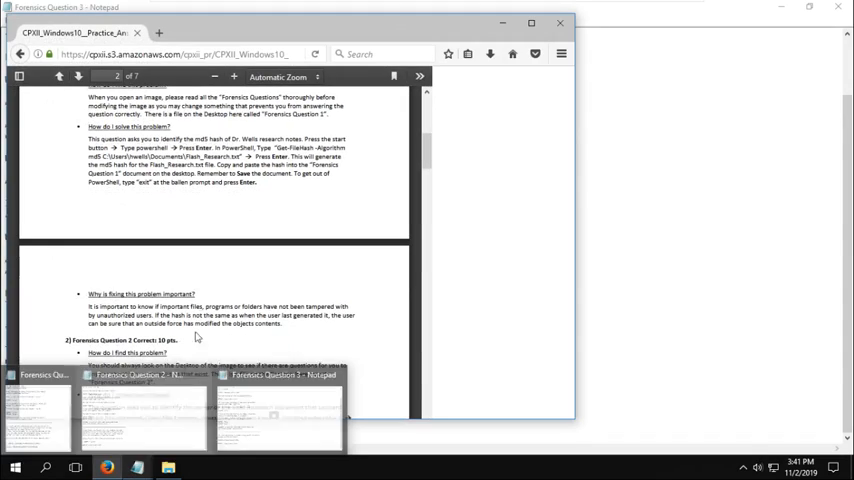
pyautogui.click(162, 34)
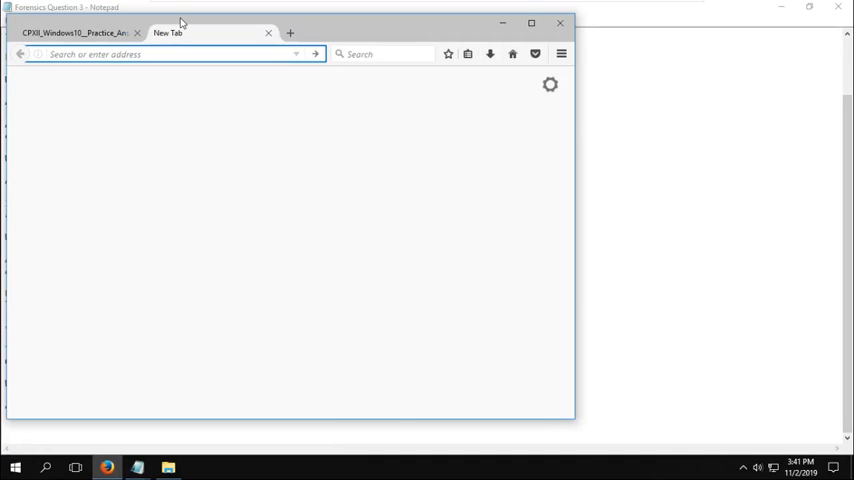
pyautogui.write('base')
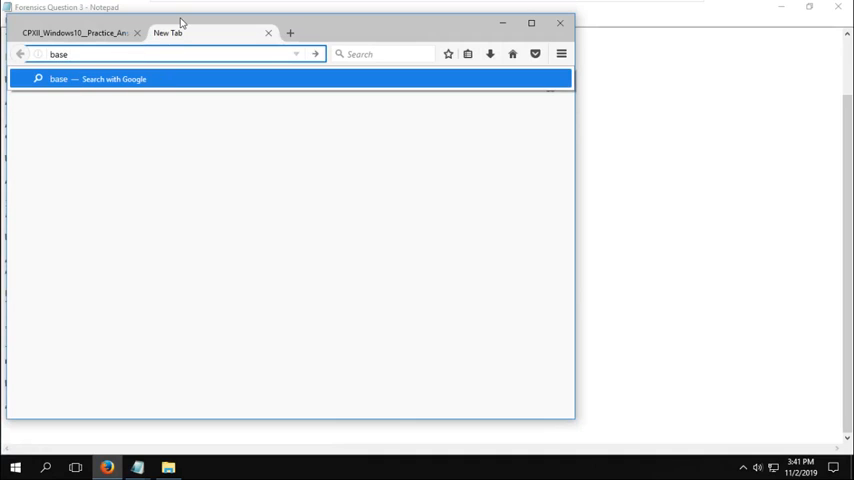
pyautogui.write(' 64 dec')
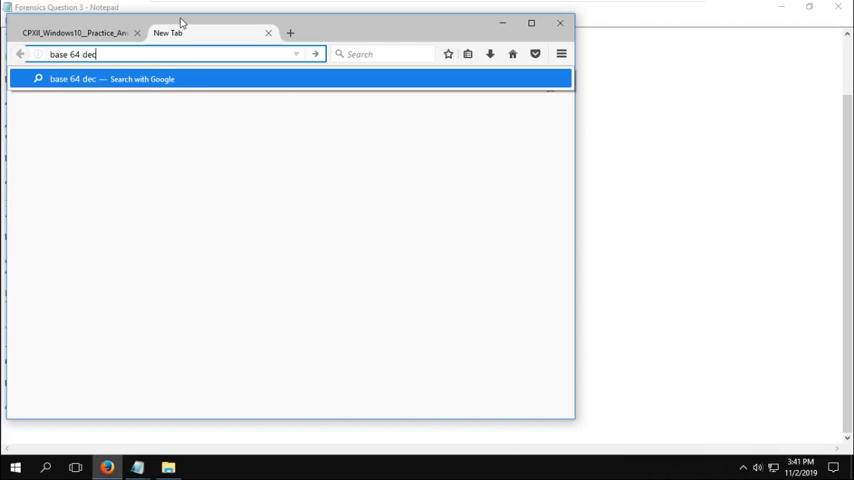
pyautogui.write('oddde')
pyautogui.press('BackSpace')
pyautogui.press('BackSpace')
pyautogui.press('BackSpace')
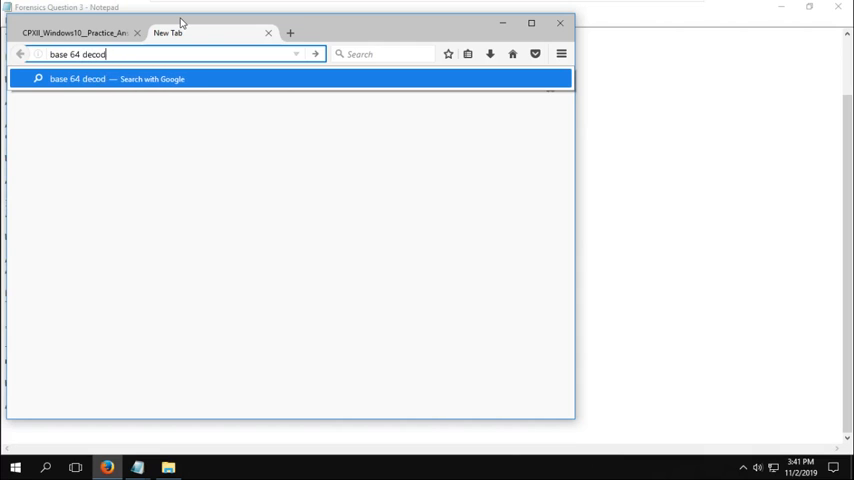
pyautogui.write('er')
pyautogui.press('Return')
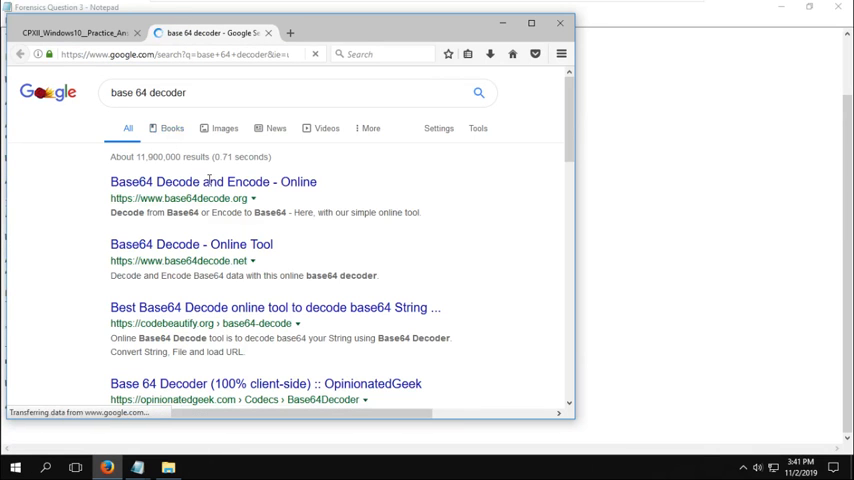
# Step: Load the base64decode.org decoder site and bring the Question 3 file back to front
pyautogui.click(219, 184)
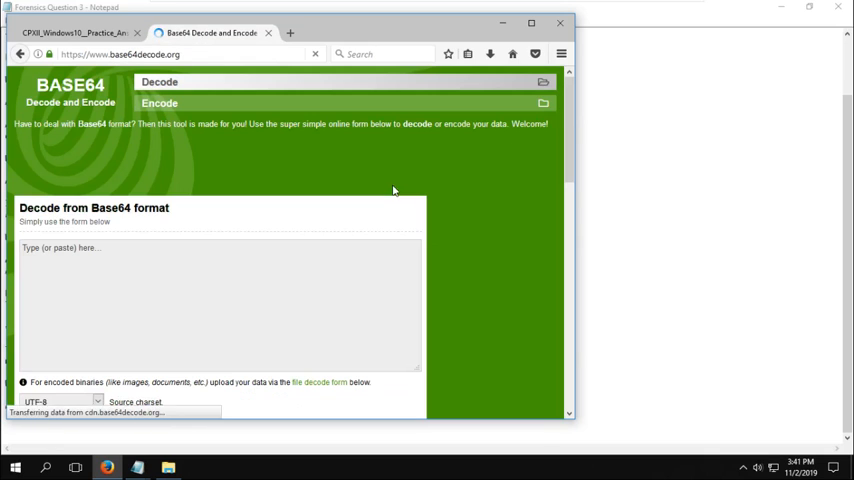
pyautogui.click(502, 23)
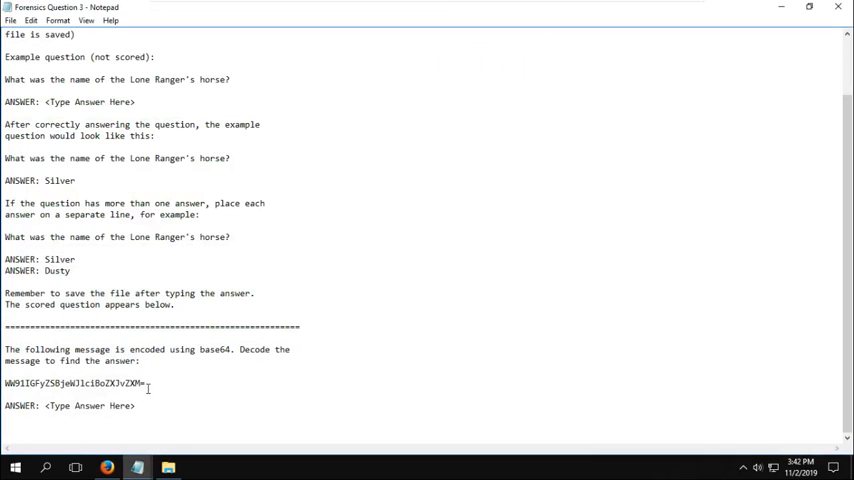
# Step: Decode the question's base64 string on base64decode.org
pyautogui.moveTo(151, 383); pyautogui.dragTo(5, 380)
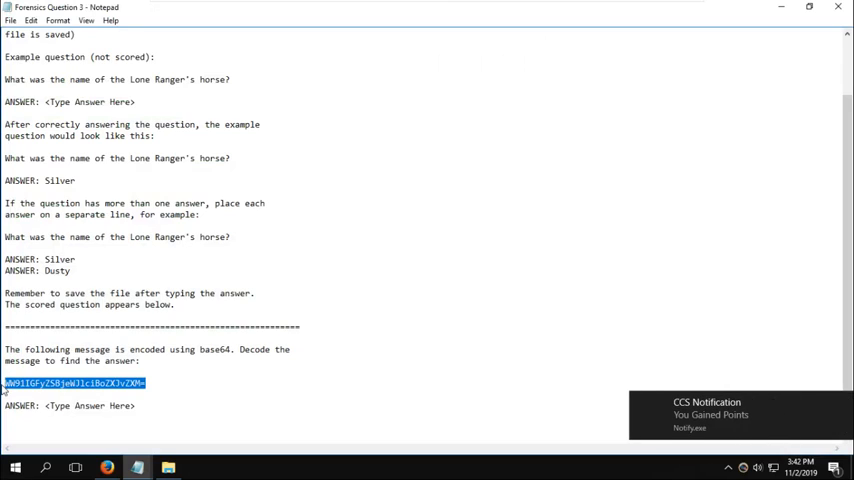
pyautogui.click(107, 467)
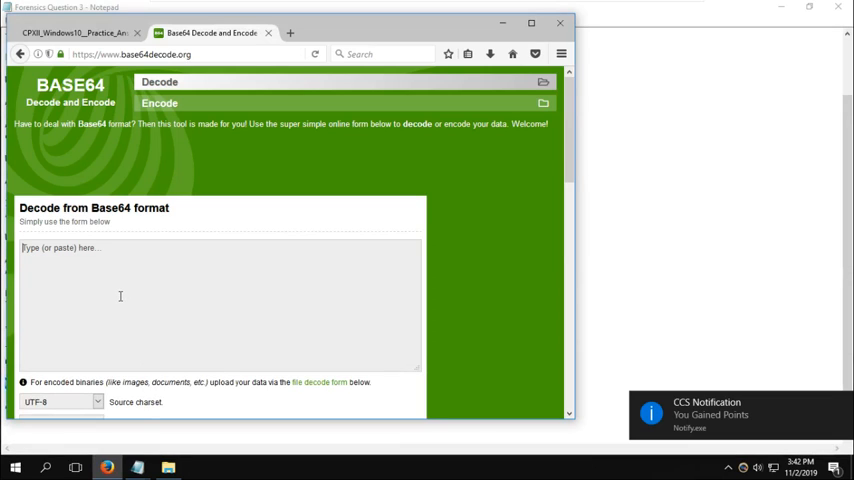
pyautogui.hotkey('ctrl', 'v')
pyautogui.hotkey('ctrl', 'v')
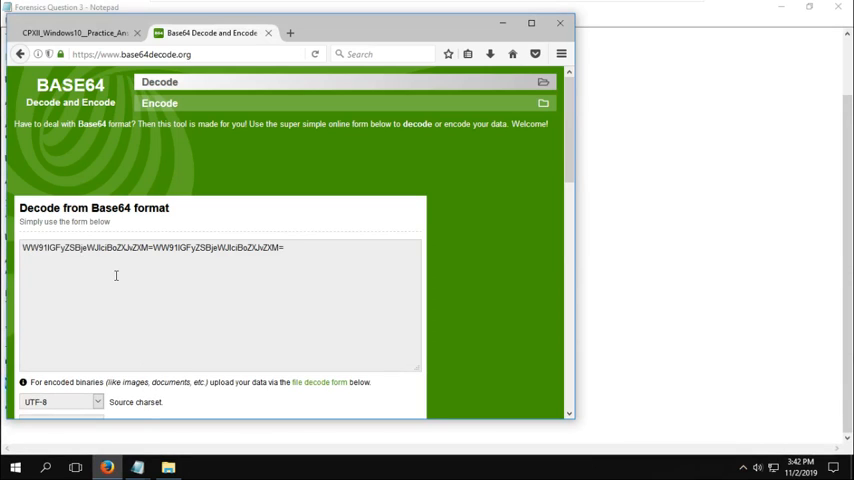
pyautogui.scroll(-4, 282, 231)
pyautogui.scroll(-2, 187, 162)
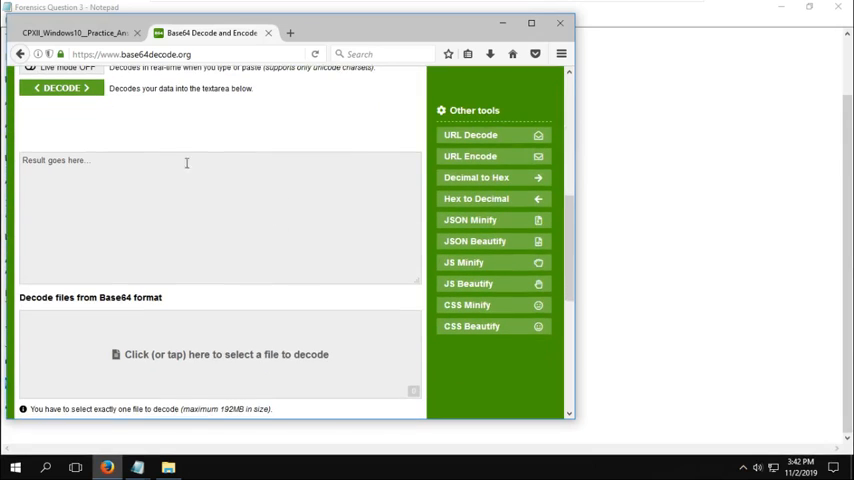
pyautogui.click(83, 97)
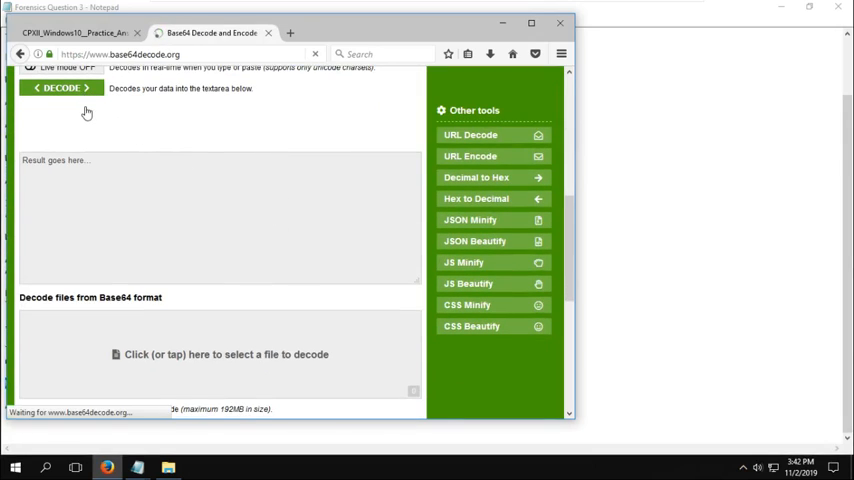
pyautogui.scroll(-2, 145, 145)
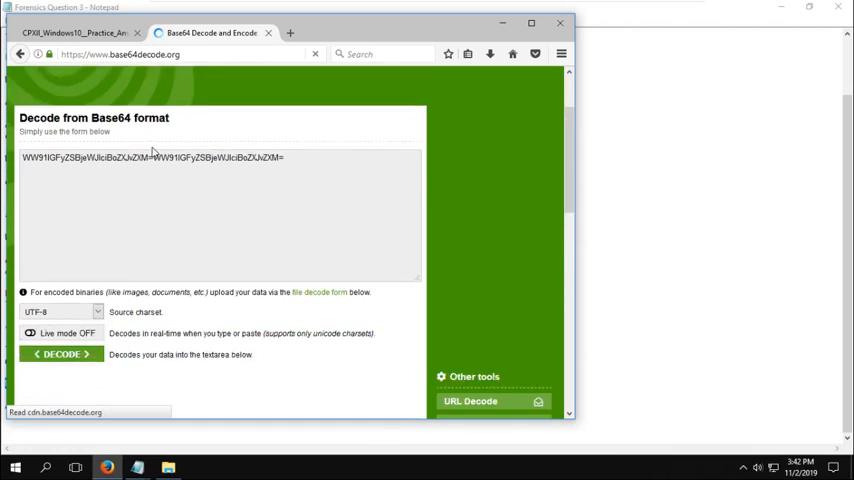
pyautogui.scroll(-1, 150, 150)
pyautogui.scroll(-1, 158, 170)
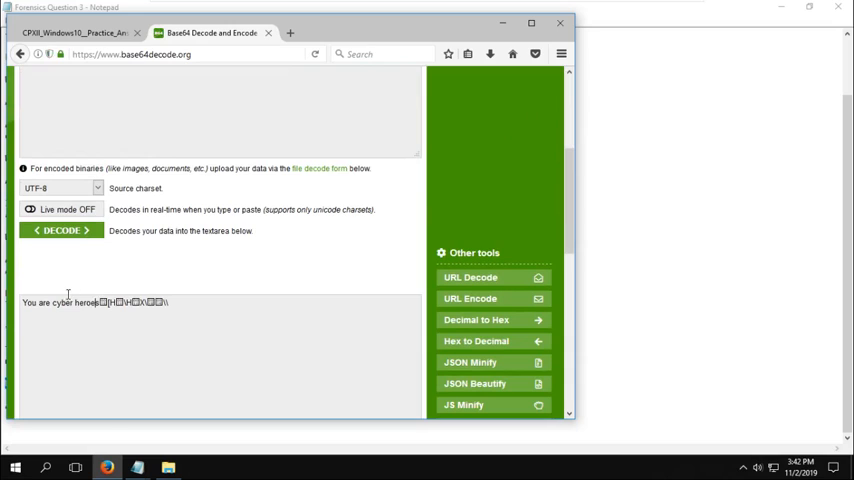
# Step: Copy the decoded sentence 'You are cyber heroes' to the clipboard and return to the question file
pyautogui.keyDown('shift'); pyautogui.click(66, 301); pyautogui.keyUp('shift')
pyautogui.moveTo(23, 302); pyautogui.dragTo(102, 312)
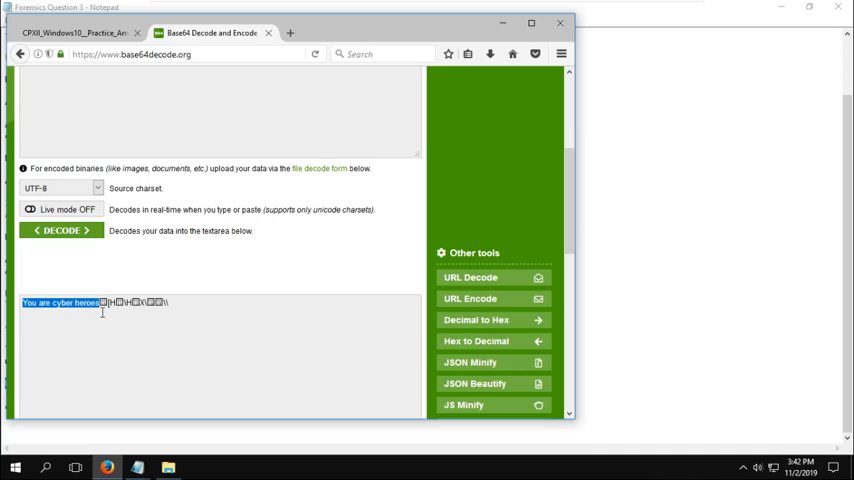
pyautogui.hotkey('ctrl', 'x')
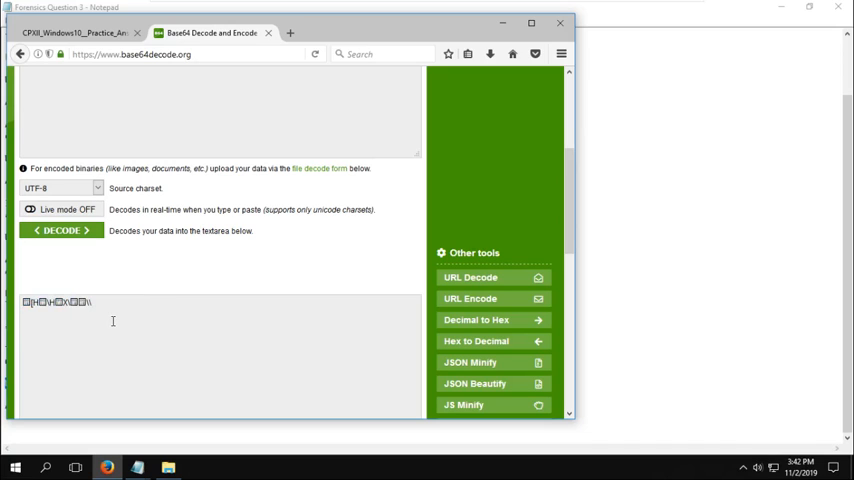
pyautogui.hotkey('ctrl', 'z')
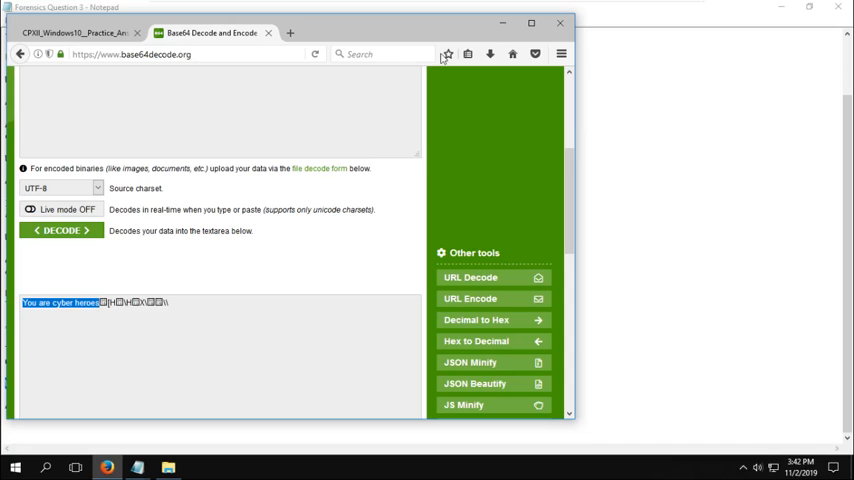
pyautogui.click(502, 22)
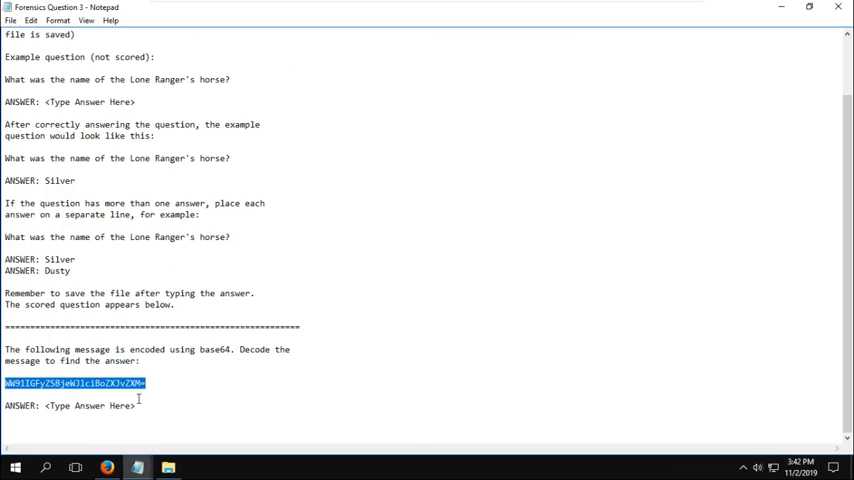
# Step: Replace '<Type Answer Here>' with 'You are cyber heroes' and close the Question 3 and 2 files
pyautogui.moveTo(139, 407); pyautogui.dragTo(47, 407)
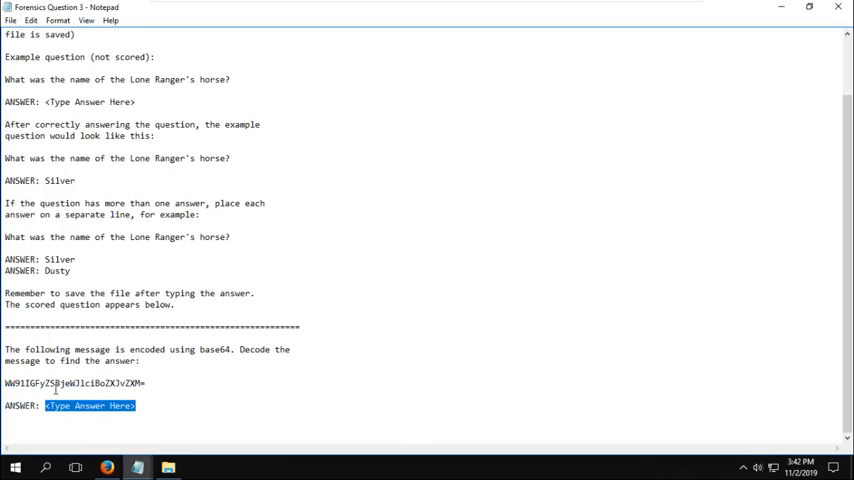
pyautogui.hotkey('ctrl', 'v')
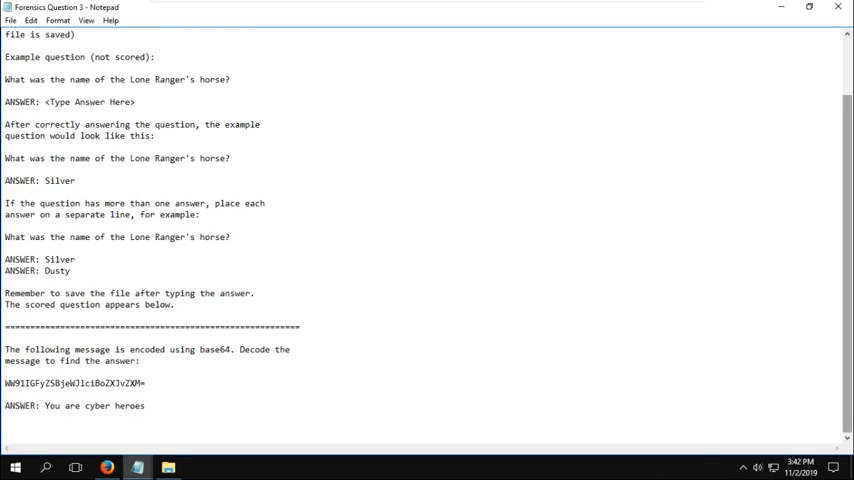
pyautogui.click(843, 9)
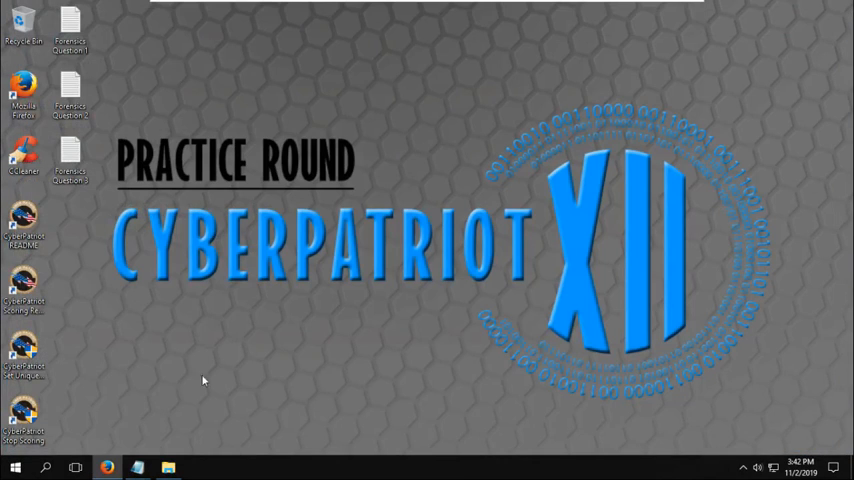
pyautogui.moveTo(138, 467)
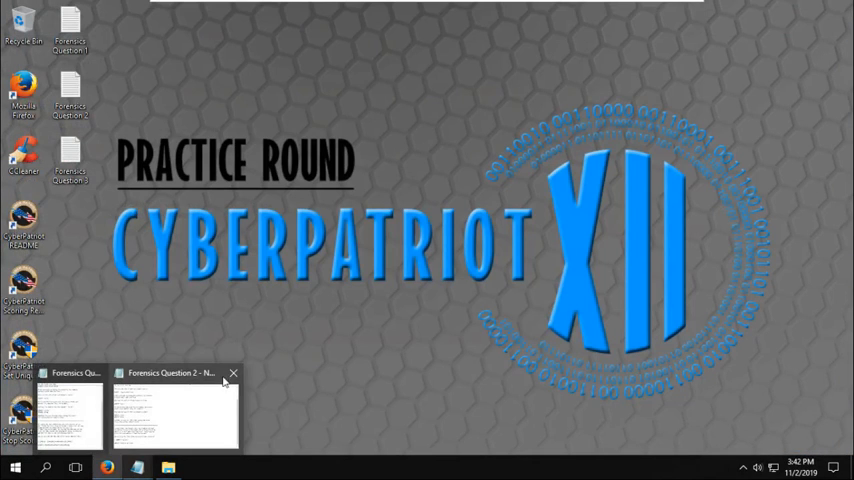
pyautogui.click(232, 375)
# Step: Close the last question file and load the CyberPatriot Scoring Report showing 30 points
pyautogui.click(168, 372)
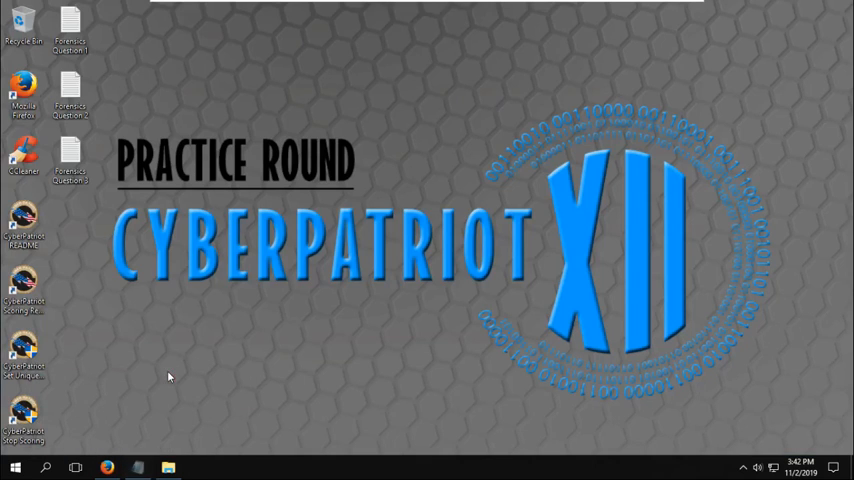
pyautogui.click(22, 280)
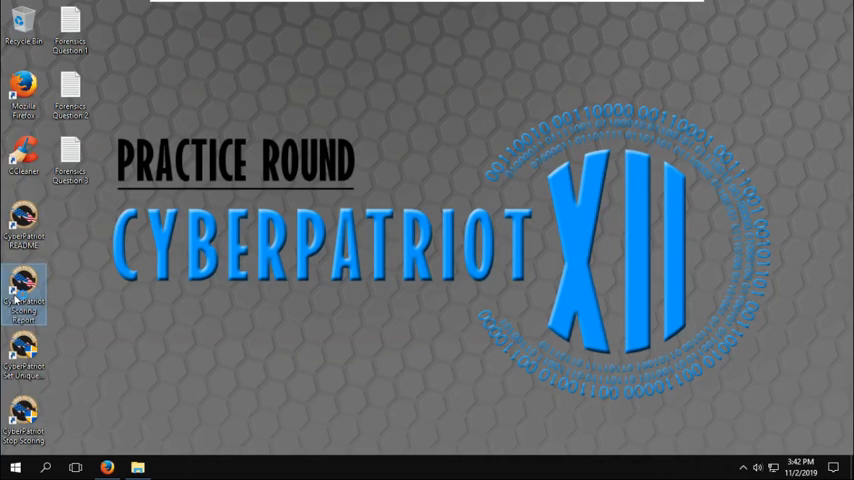
pyautogui.doubleClick(22, 290)
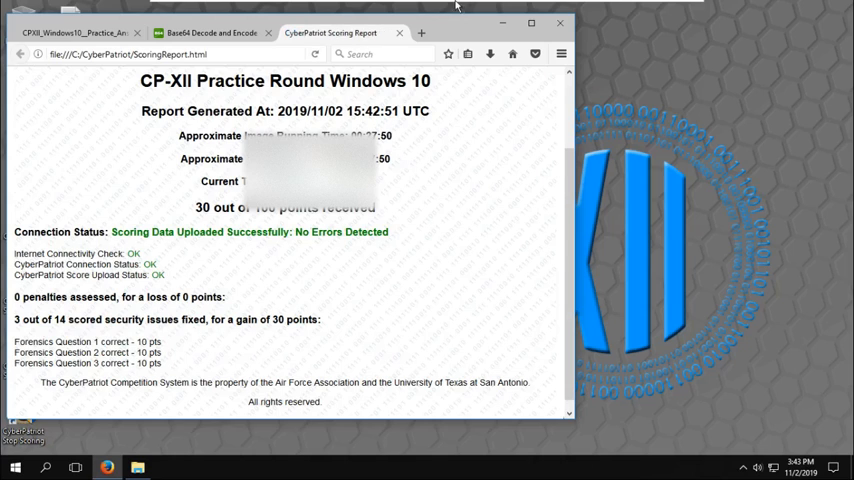
pyautogui.click(298, 10)
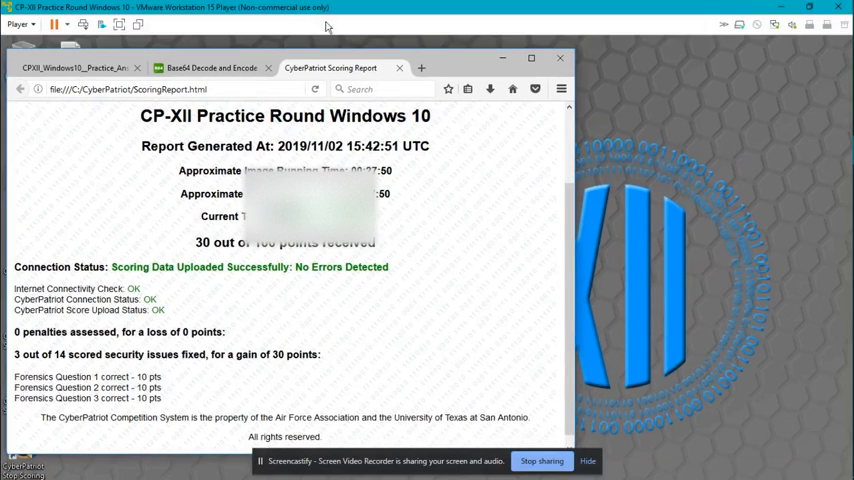